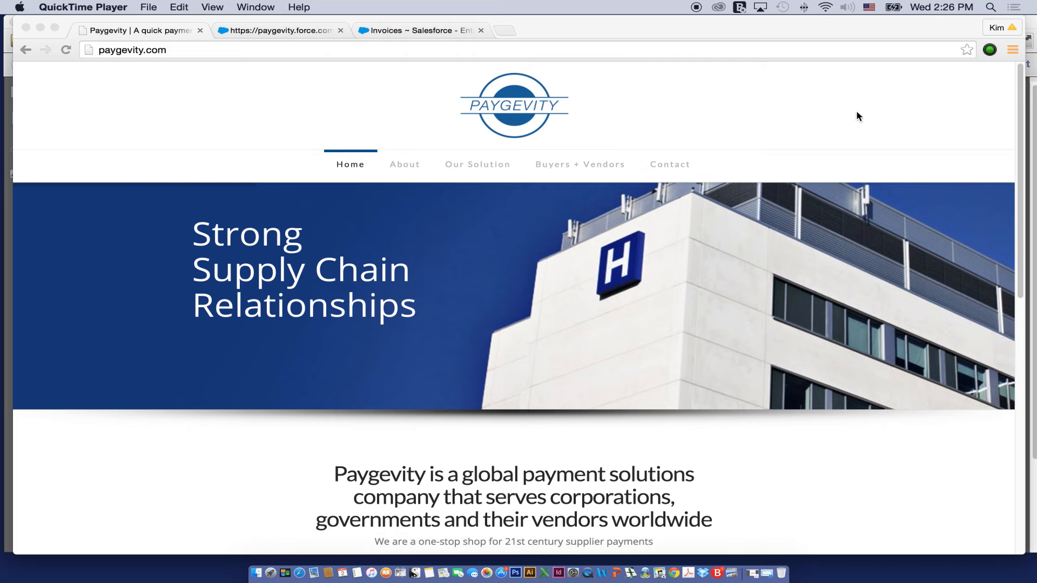
Step: Check the vendor welcome PDF, switch to the portal login page in Chrome, and log in to the vendor account
{"action": "left_click", "coordinate": [1034, 122]}
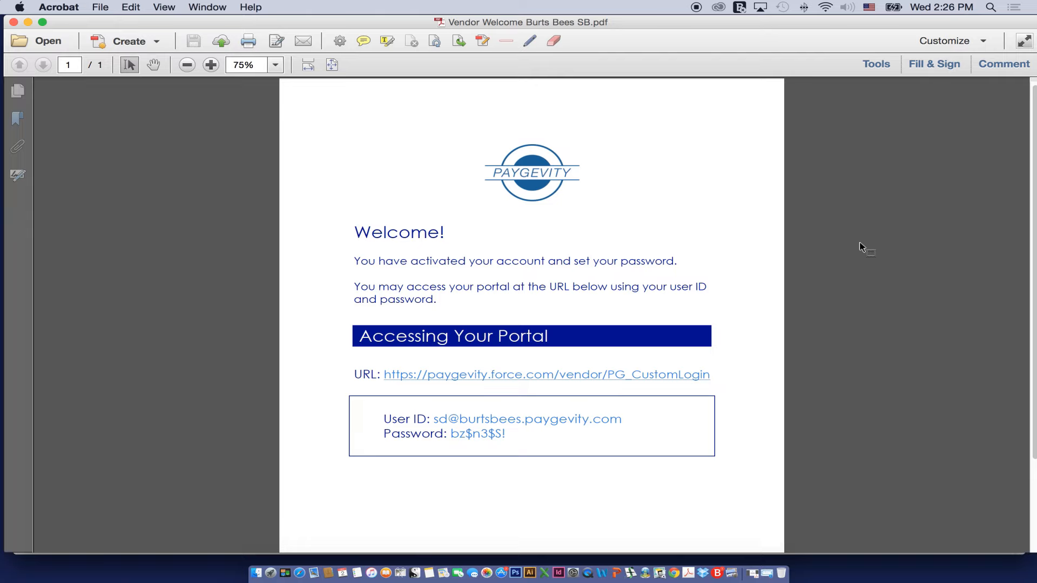
{"action": "left_click", "coordinate": [533, 419]}
{"action": "left_click_drag", "start_coordinate": [543, 25], "coordinate": [546, 68]}
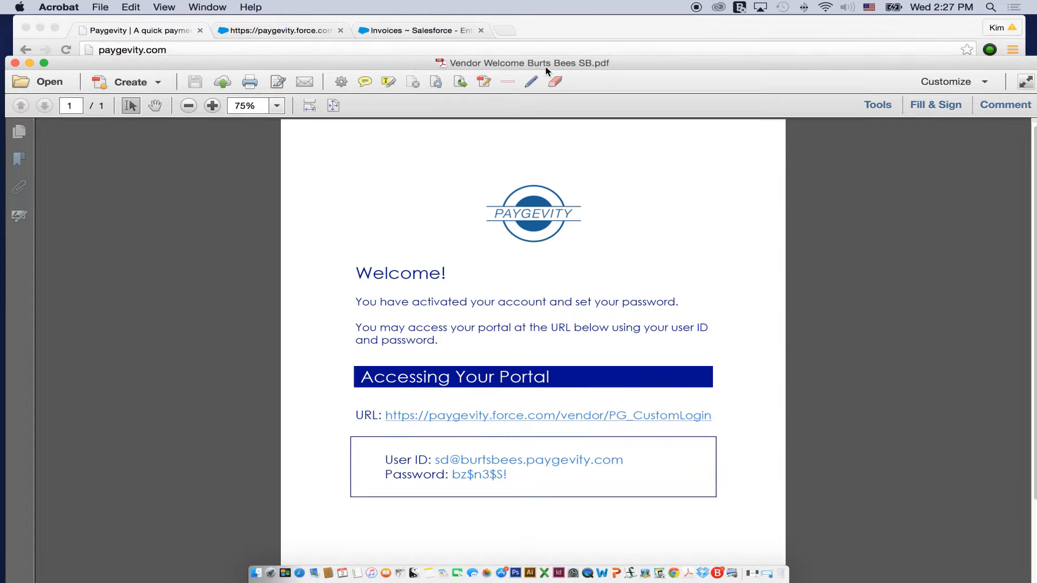
{"action": "left_click", "coordinate": [300, 40]}
{"action": "left_click", "coordinate": [296, 32]}
{"action": "left_click", "coordinate": [602, 363]}
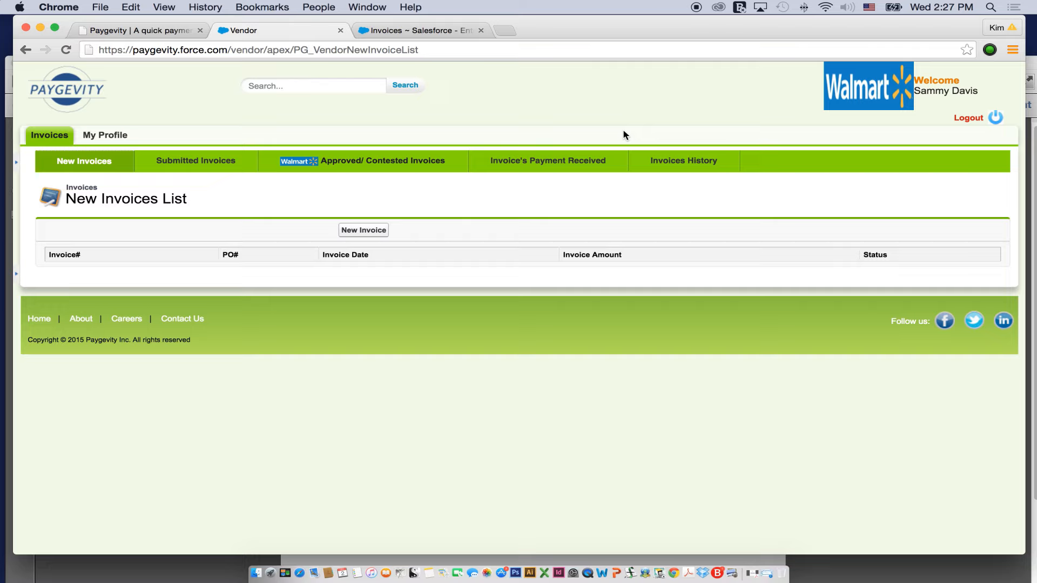
Step: Start a new PromptPay invoice with invoice number 830, its PO number, and the invoice date 12/2/2015
{"action": "left_click", "coordinate": [372, 236]}
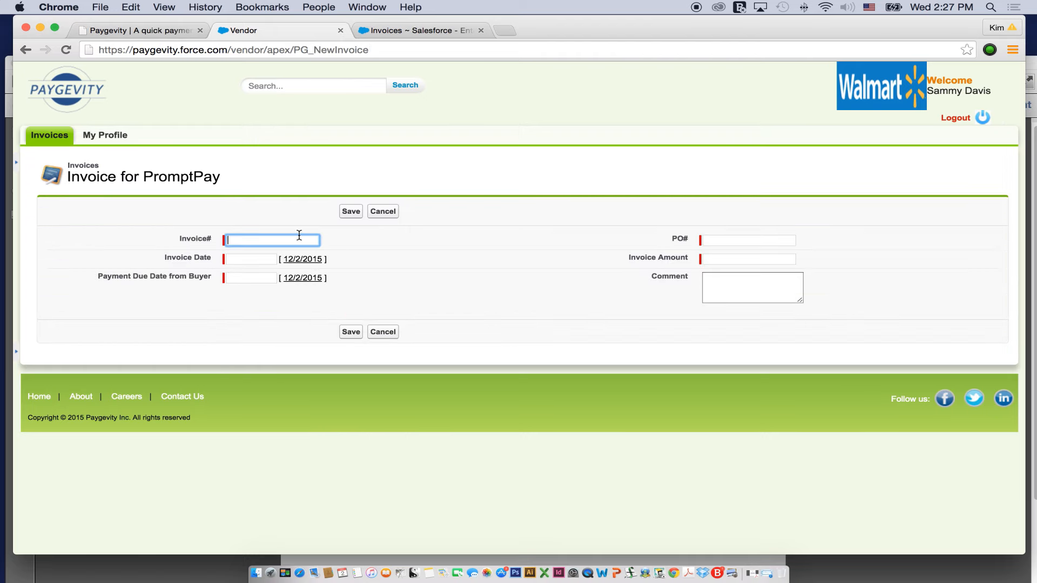
{"action": "type", "text": "830"}
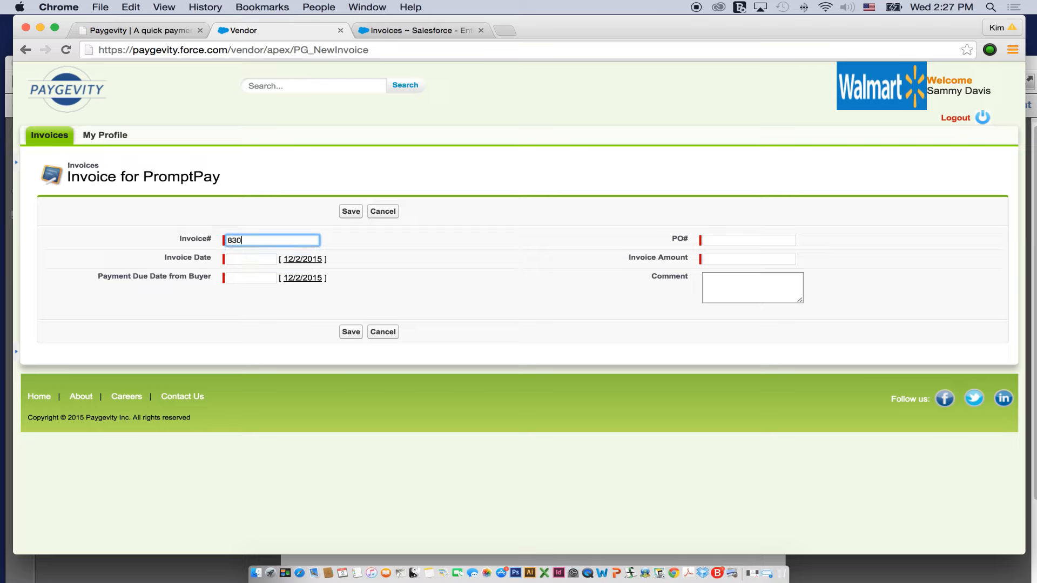
{"action": "key", "text": "Tab"}
{"action": "type", "text": "630"}
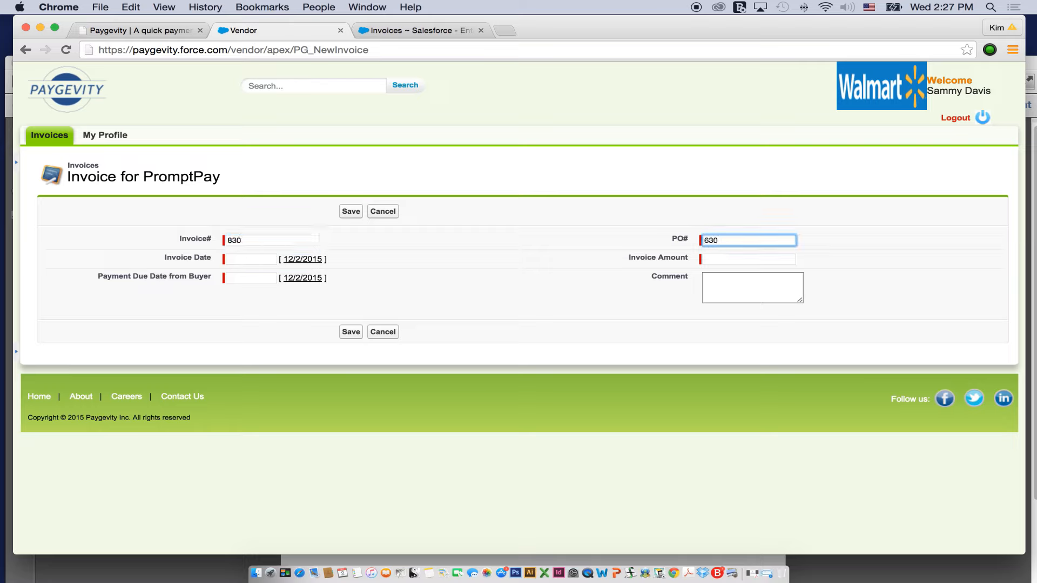
{"action": "left_click", "coordinate": [271, 260]}
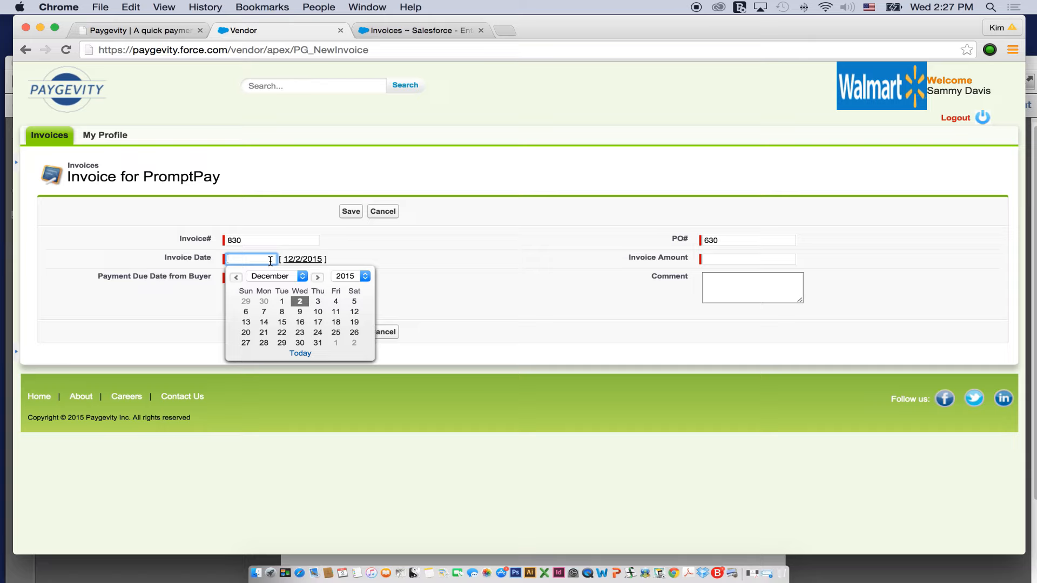
{"action": "left_click", "coordinate": [300, 302]}
Step: Set the invoice amount to 85,000,000.00, the payment due date to 12/31/2015 and the comment to "Thanks!", and save the invoice
{"action": "left_click", "coordinate": [722, 261]}
{"action": "type", "text": "85,000,000.00"}
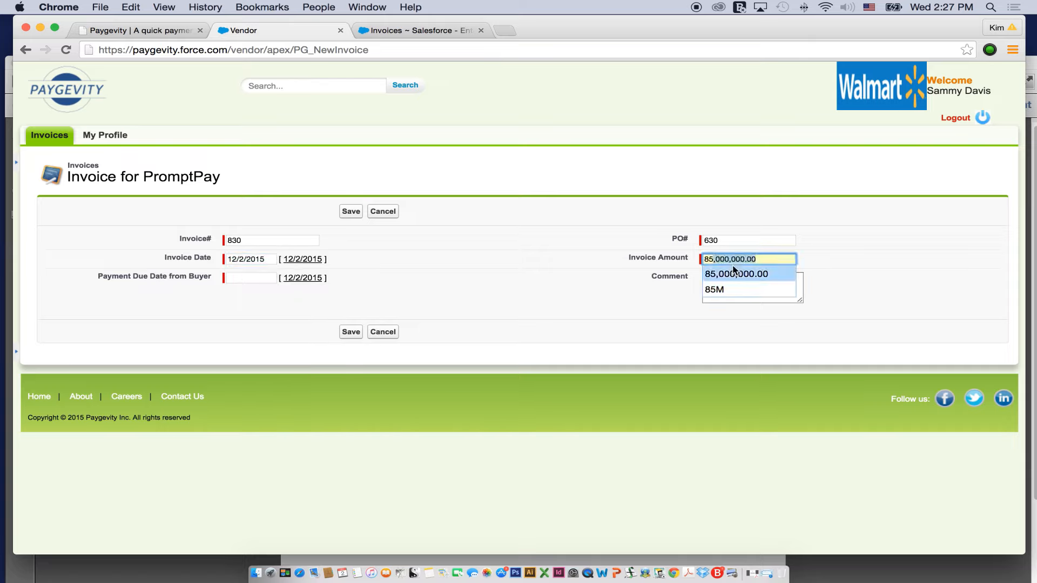
{"action": "left_click", "coordinate": [738, 273]}
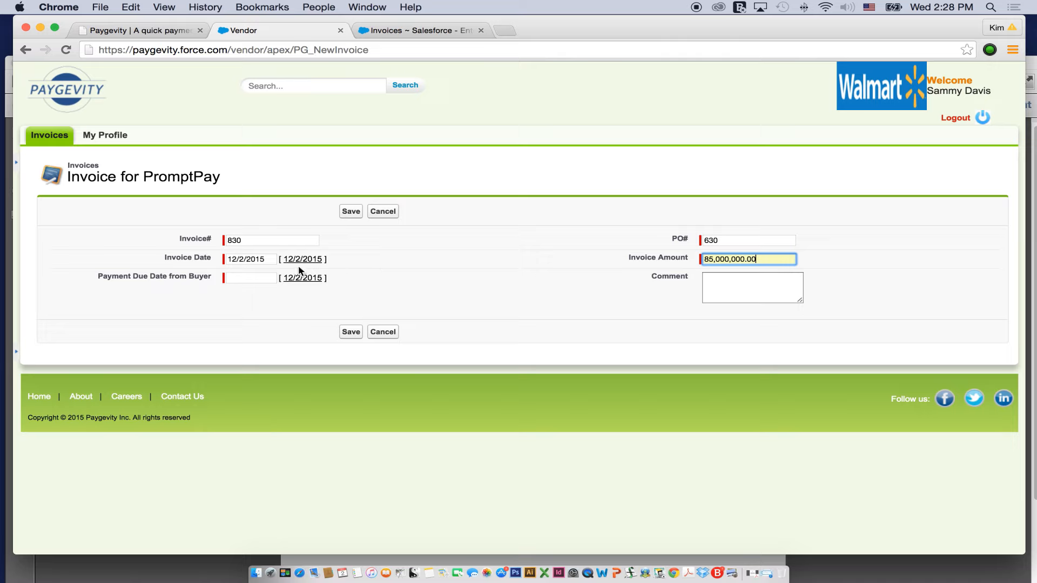
{"action": "left_click", "coordinate": [269, 277]}
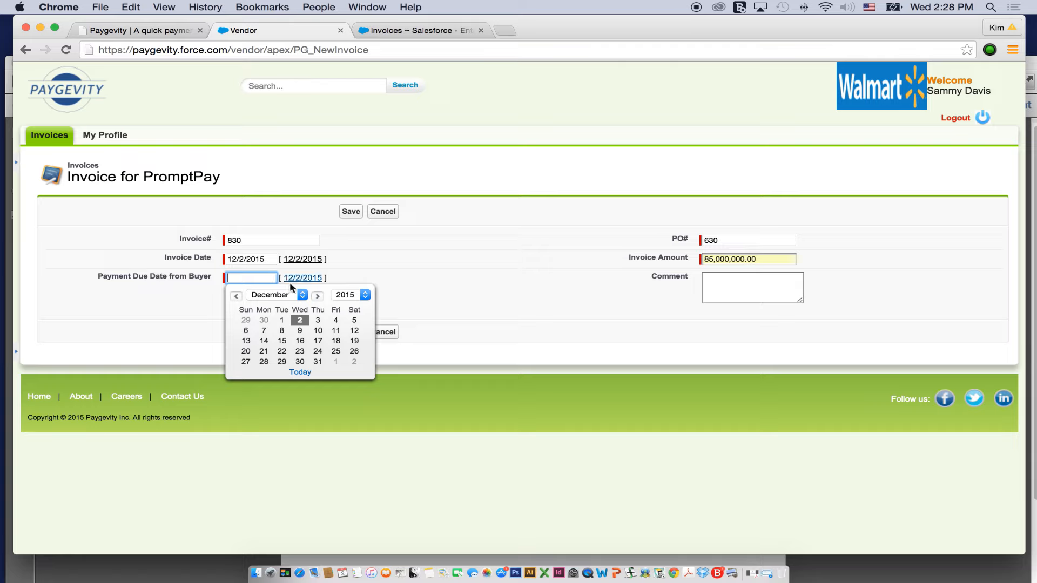
{"action": "left_click", "coordinate": [318, 361]}
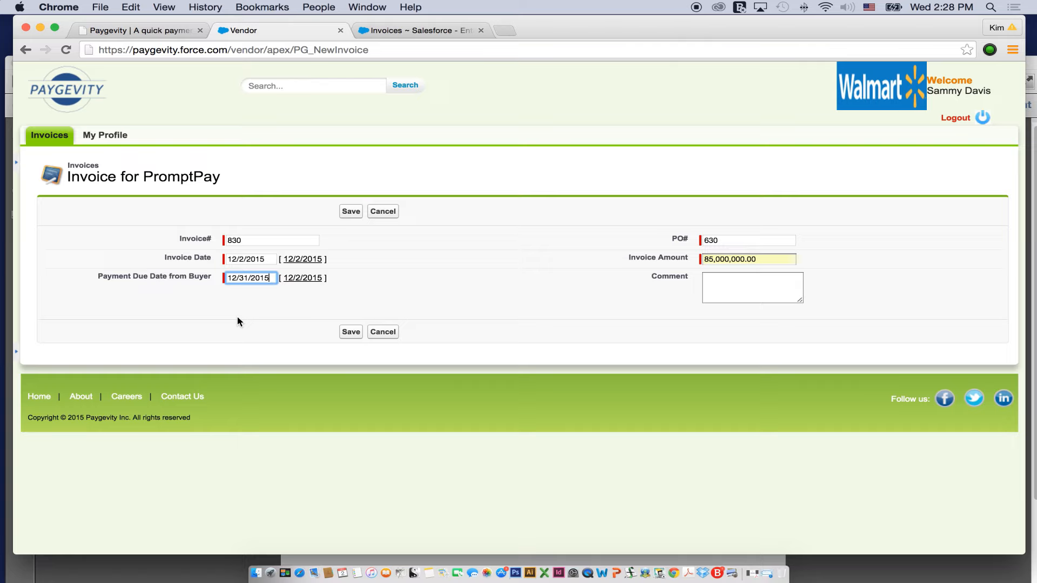
{"action": "left_click", "coordinate": [748, 281]}
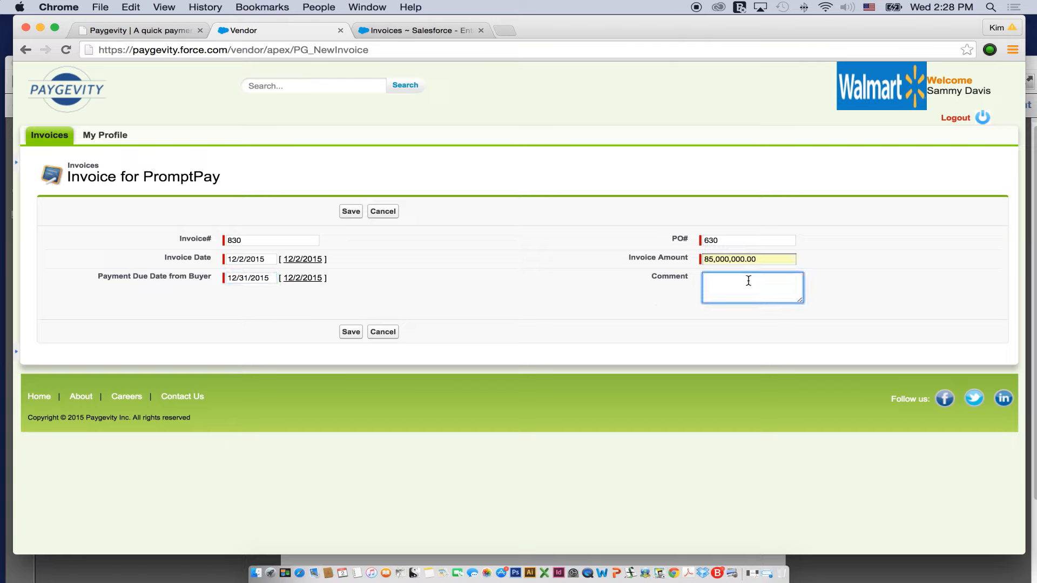
{"action": "type", "text": "Thanks!"}
{"action": "left_click", "coordinate": [349, 332]}
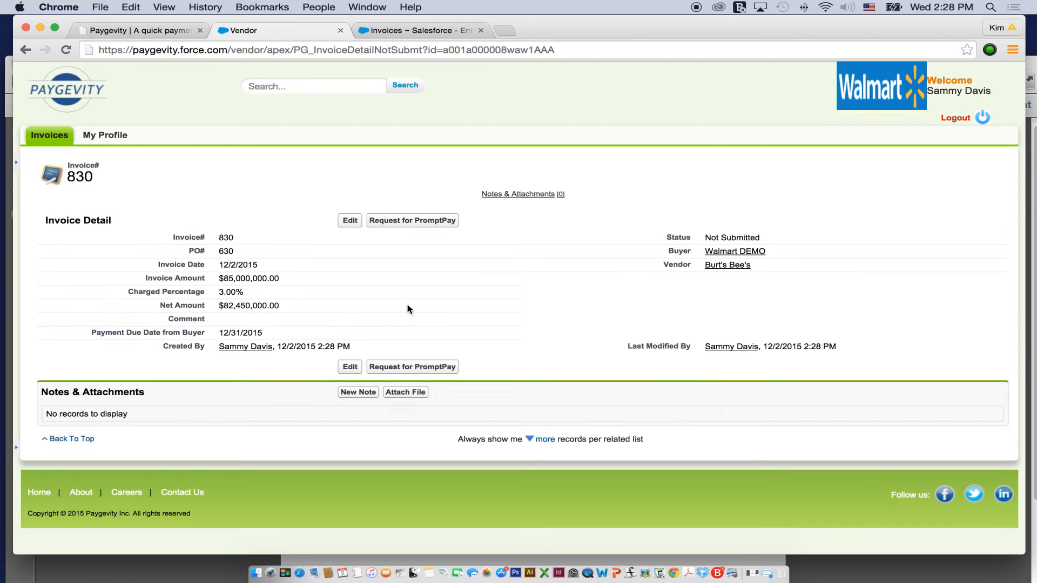
Step: Attach the desktop file Burt's Bees Invoice.pdf to invoice 830 and return to the invoice detail
{"action": "left_click", "coordinate": [414, 394]}
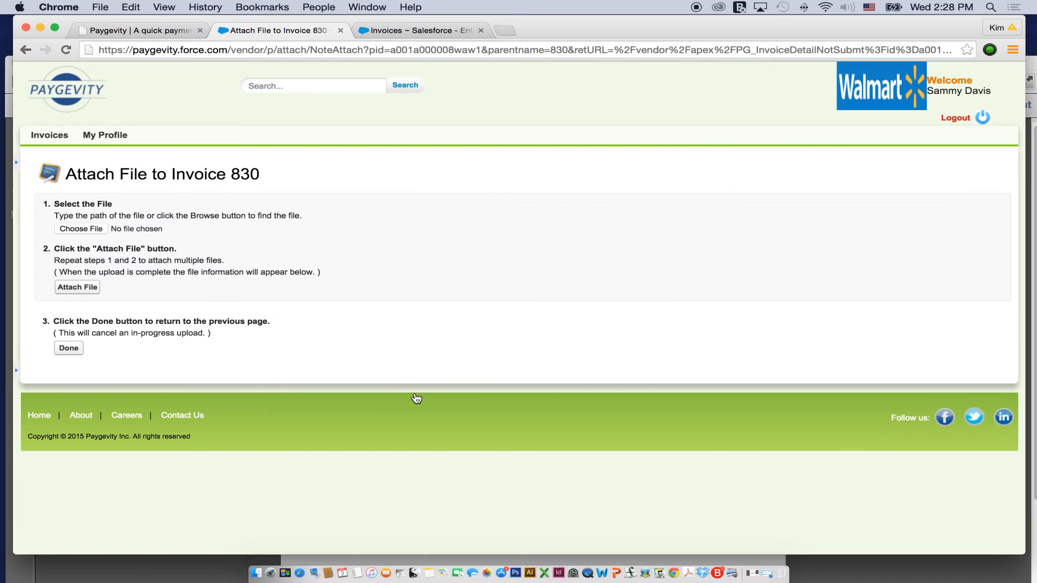
{"action": "left_click", "coordinate": [89, 231]}
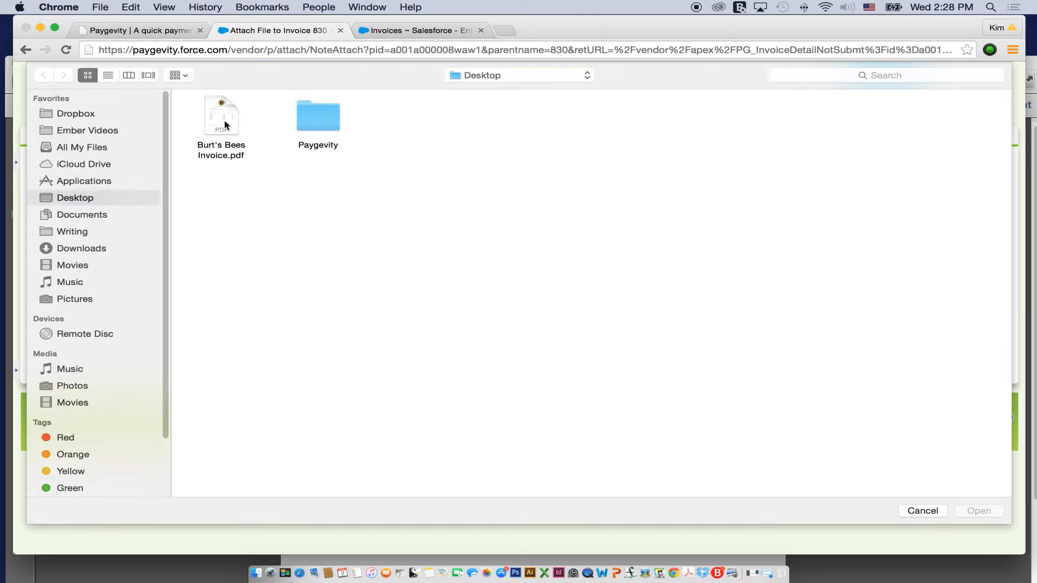
{"action": "left_click", "coordinate": [995, 513]}
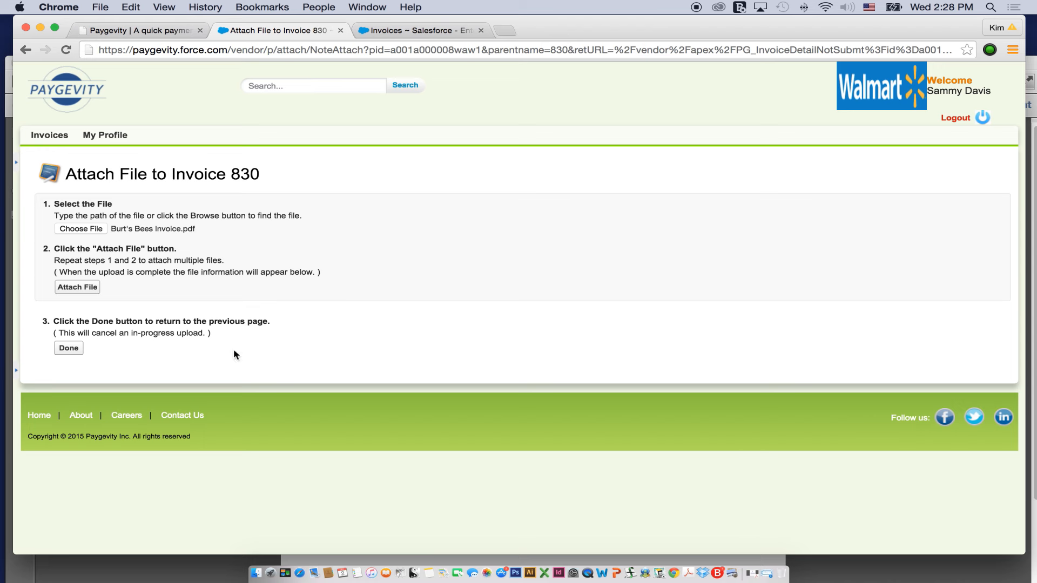
{"action": "left_click", "coordinate": [89, 288]}
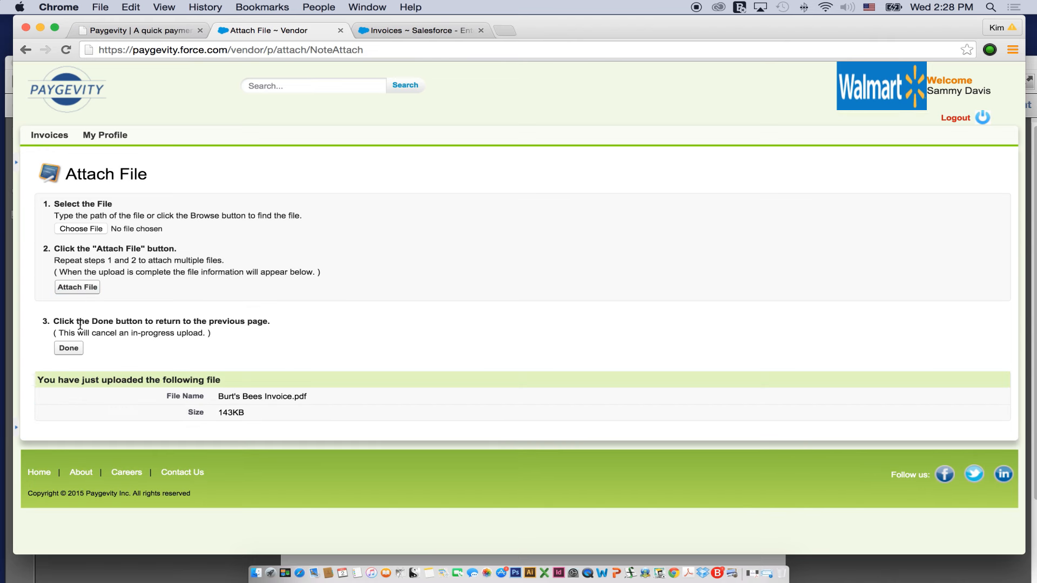
{"action": "left_click", "coordinate": [73, 353]}
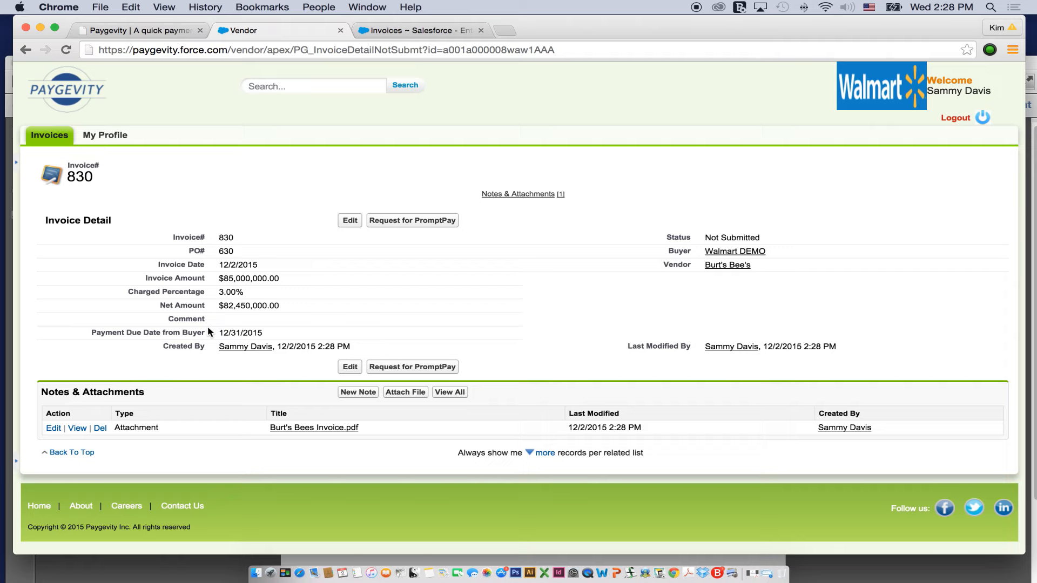
Step: Examine the PDF attached to the vendor's unsubmitted invoice, and close it
{"action": "left_click", "coordinate": [77, 428]}
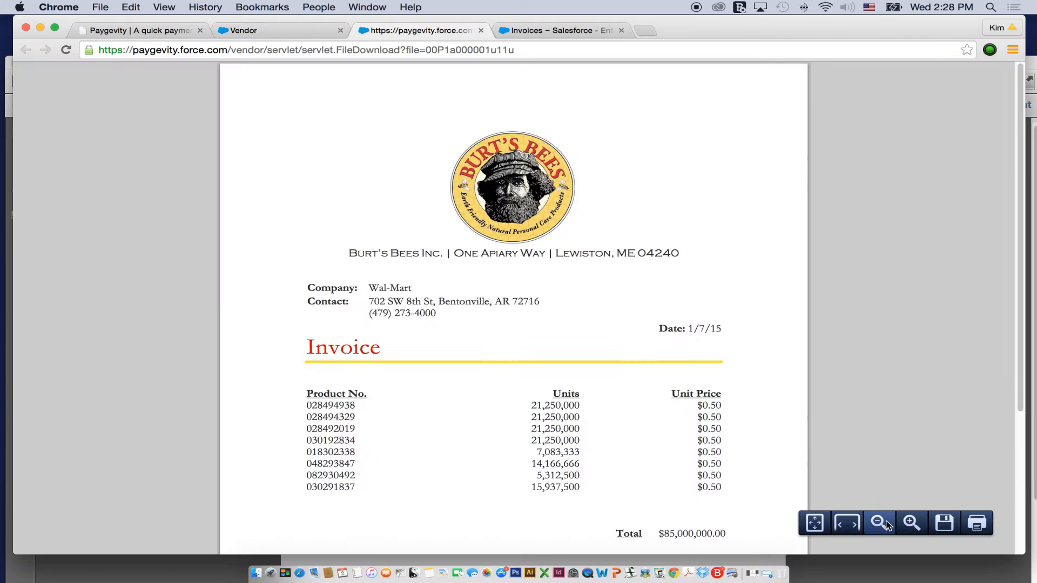
{"action": "left_click", "coordinate": [886, 525]}
{"action": "double_click", "coordinate": [886, 525]}
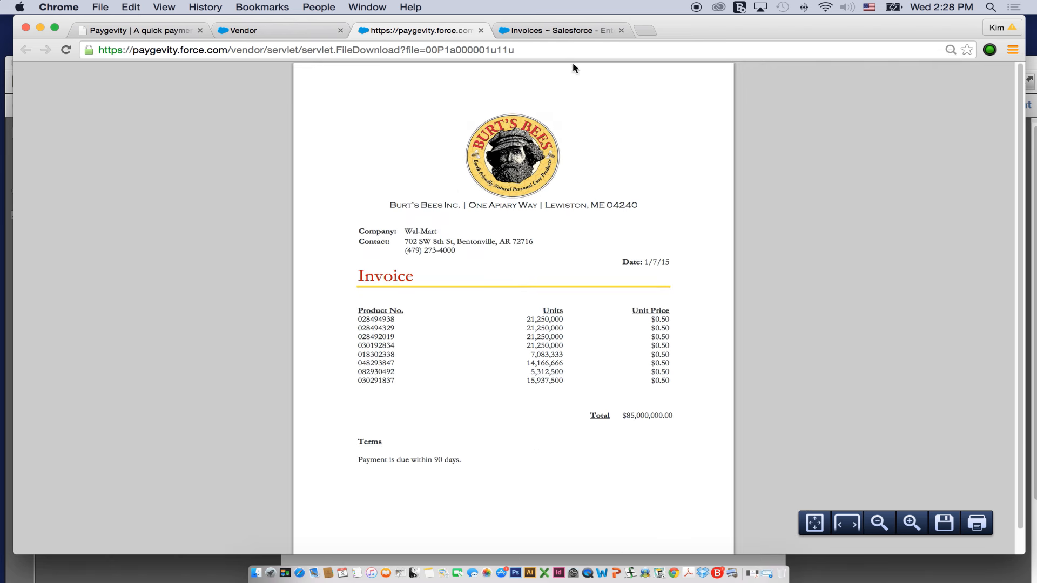
{"action": "left_click", "coordinate": [481, 31]}
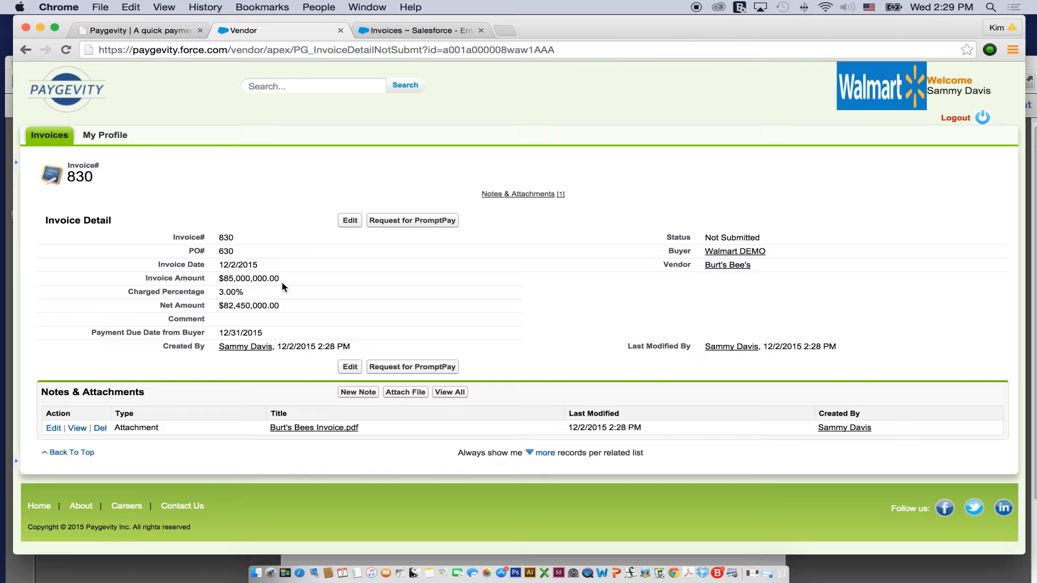
Step: Request PromptPay for invoice 830 and open that invoice from the refreshed Invoices list in Salesforce
{"action": "left_click", "coordinate": [372, 226]}
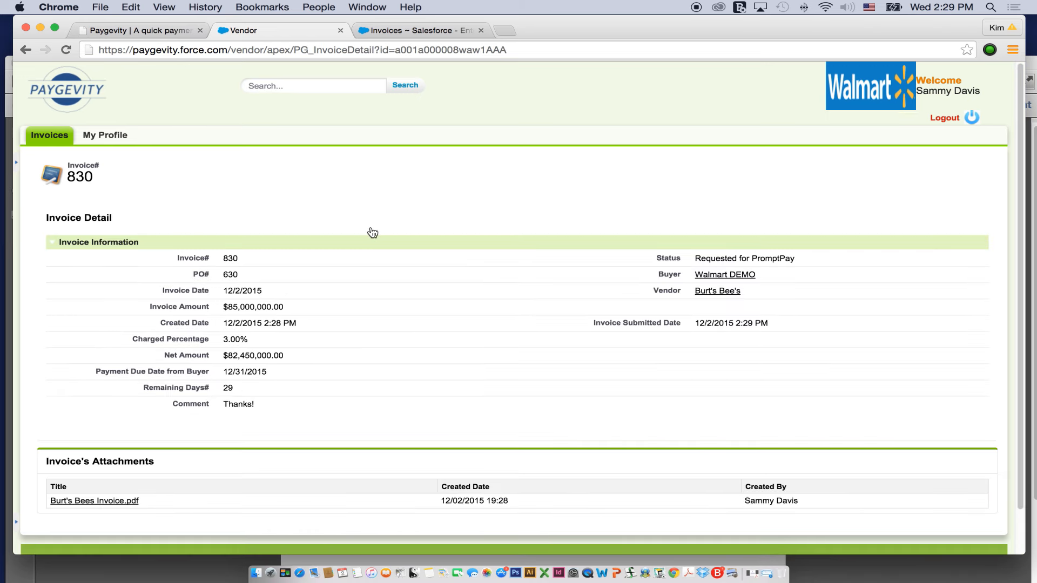
{"action": "left_click", "coordinate": [389, 31]}
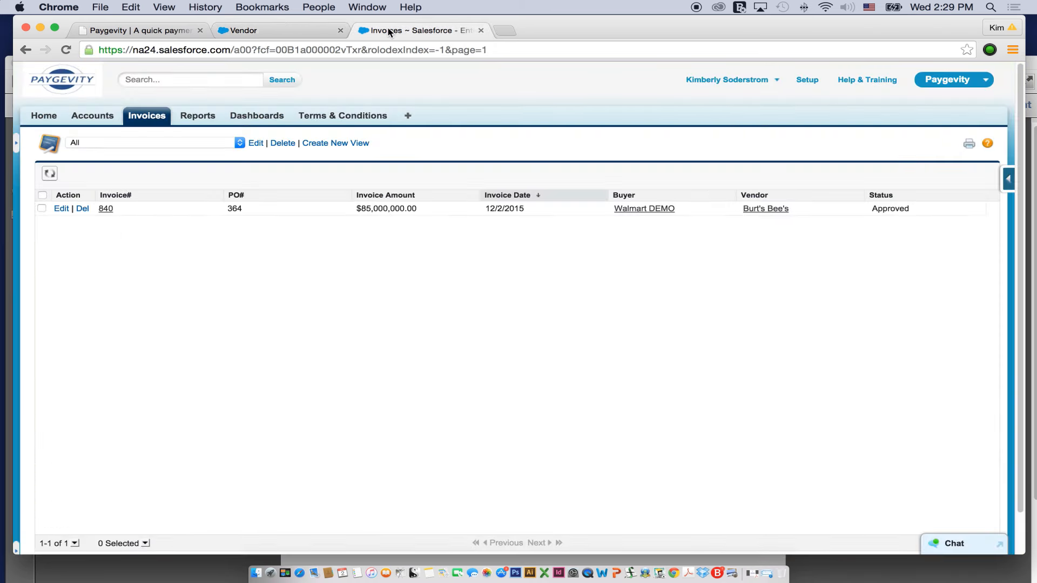
{"action": "left_click", "coordinate": [163, 124]}
{"action": "left_click", "coordinate": [262, 182]}
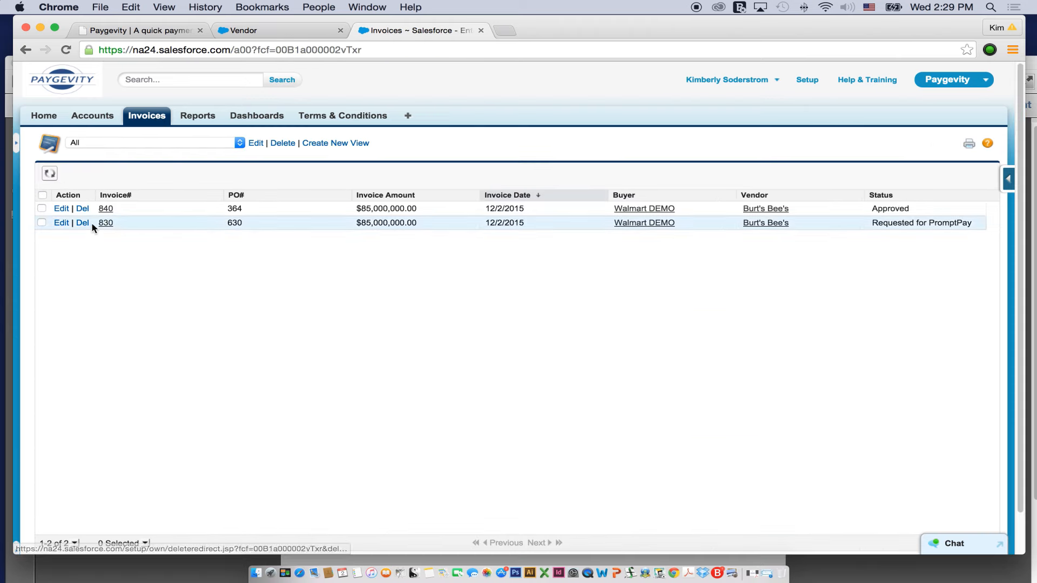
{"action": "left_click", "coordinate": [106, 224]}
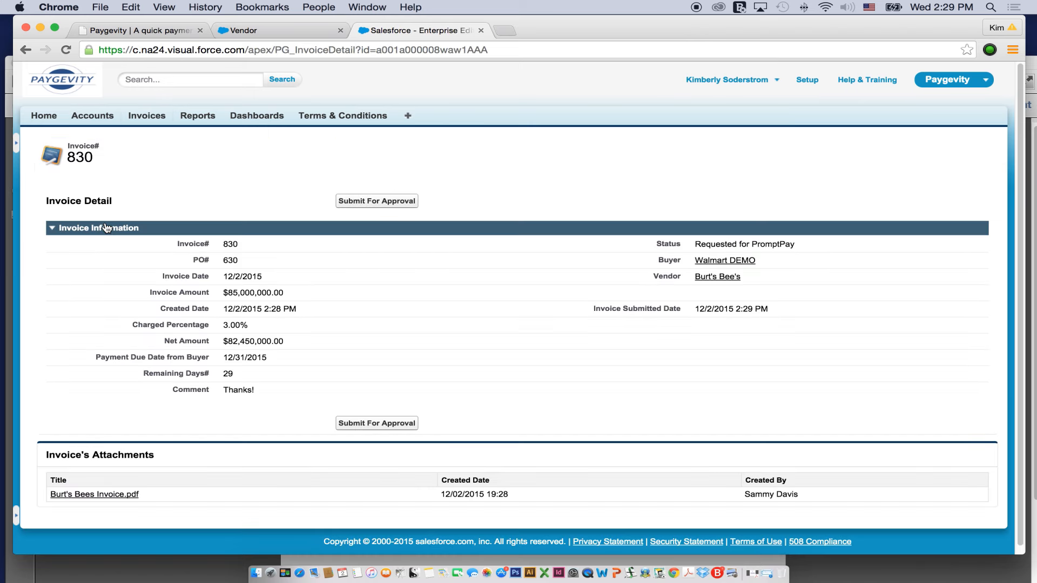
Step: Review the Burt's Bees Invoice.pdf attachment from the Salesforce invoice detail, and close it
{"action": "scroll", "coordinate": [237, 327], "scroll_direction": "down", "scroll_amount": 1}
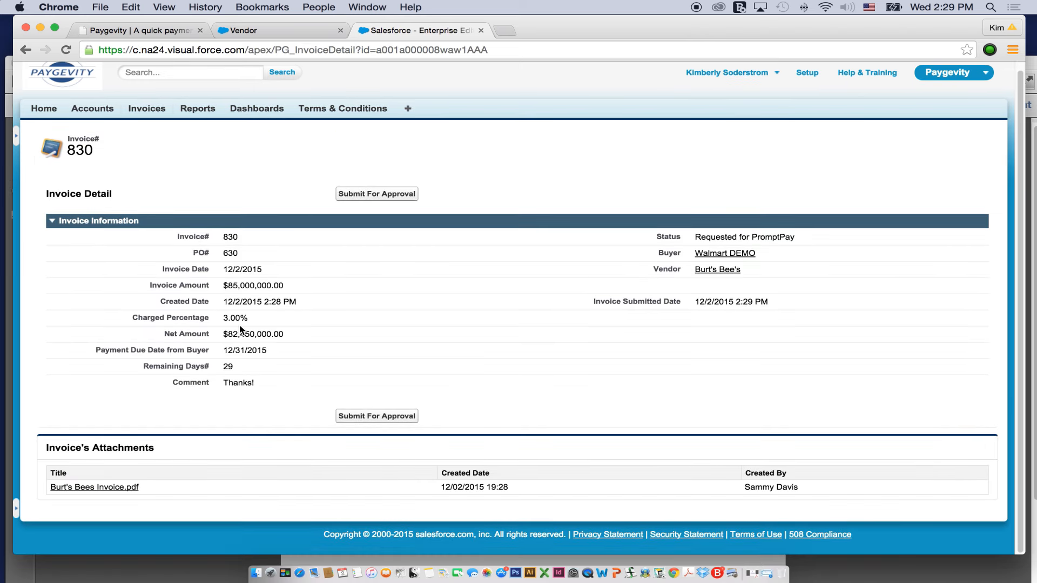
{"action": "left_click", "coordinate": [119, 488]}
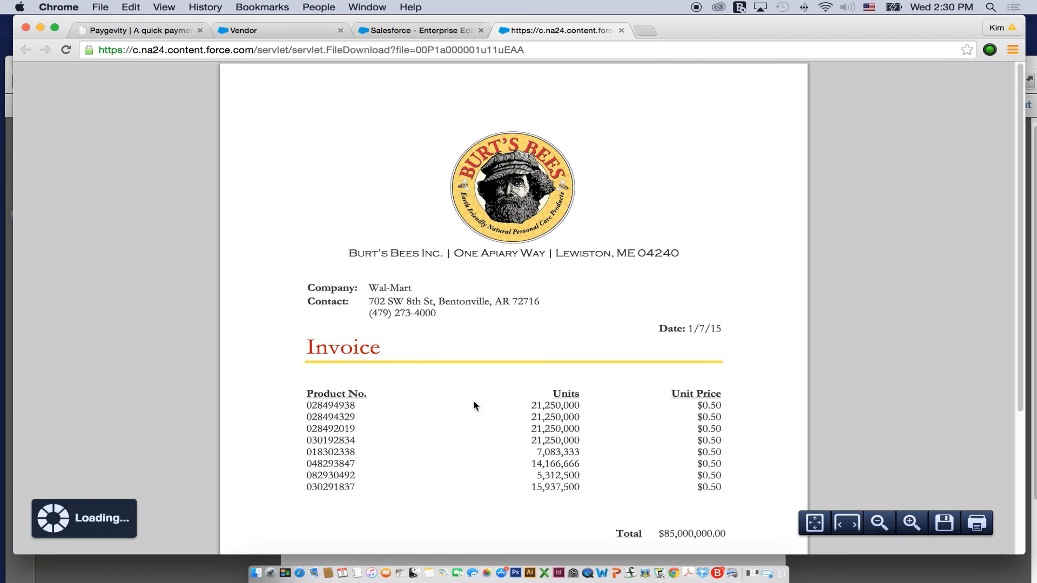
{"action": "scroll", "coordinate": [473, 400], "scroll_direction": "down", "scroll_amount": 3}
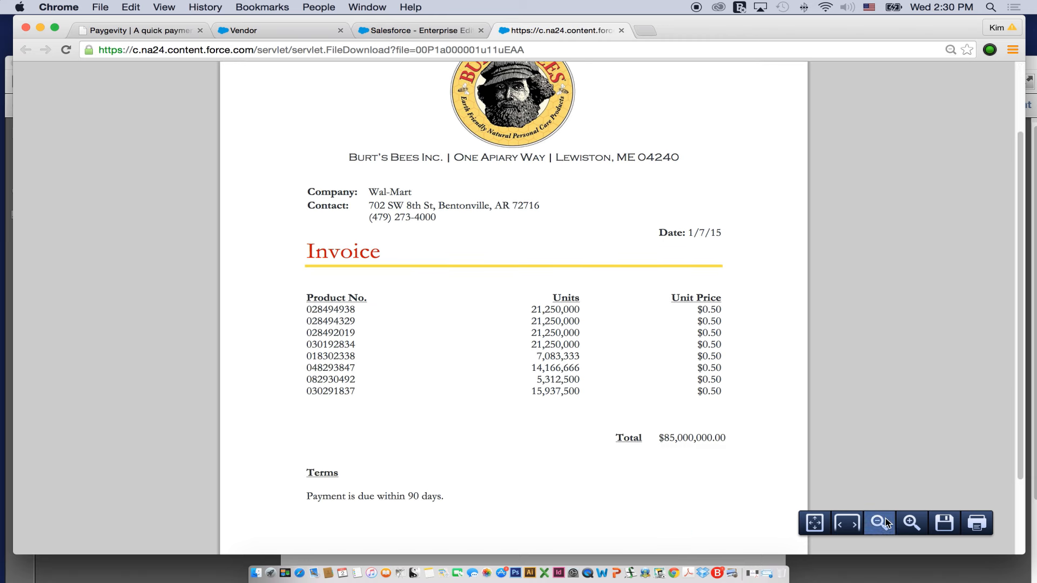
{"action": "left_click", "coordinate": [886, 522]}
{"action": "left_click", "coordinate": [885, 521]}
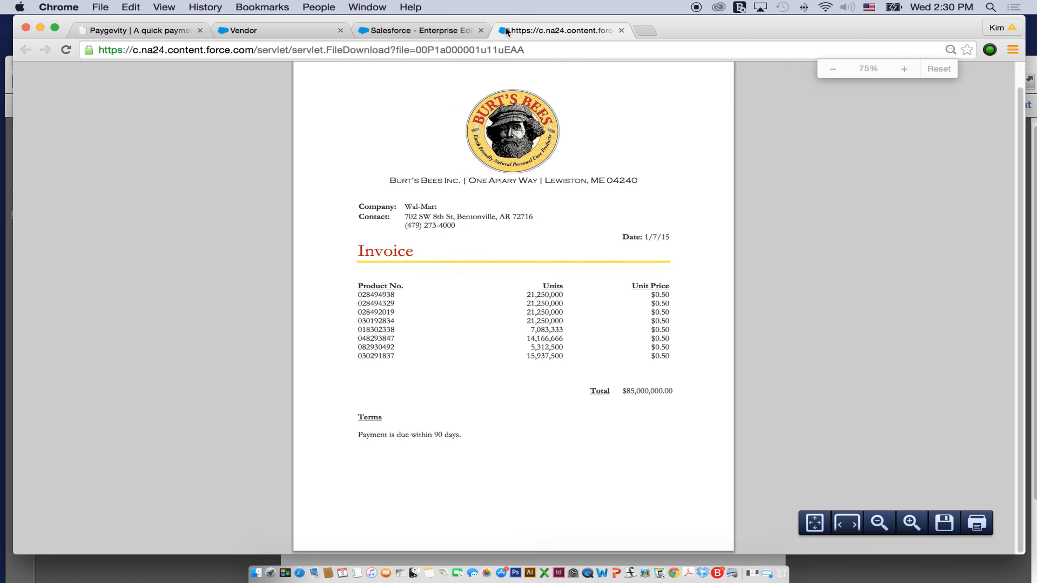
{"action": "left_click", "coordinate": [621, 30]}
Step: Submit invoice 830 for approval by sending the prepared approval request email to the Walmart DEMO approvers
{"action": "left_click", "coordinate": [380, 196]}
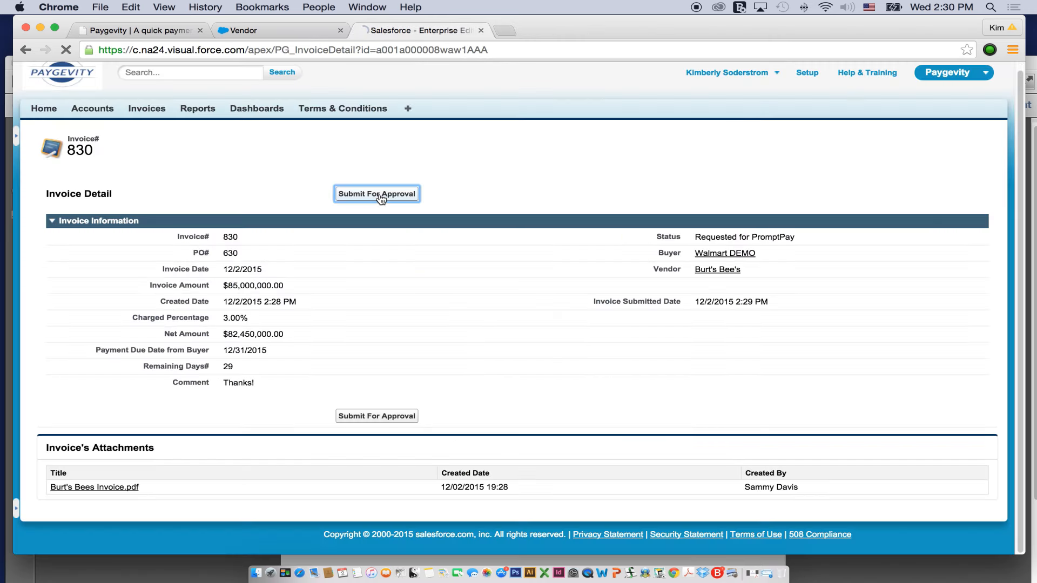
{"action": "scroll", "coordinate": [383, 324], "scroll_direction": "down", "scroll_amount": 3}
{"action": "scroll", "coordinate": [378, 413], "scroll_direction": "down", "scroll_amount": 5}
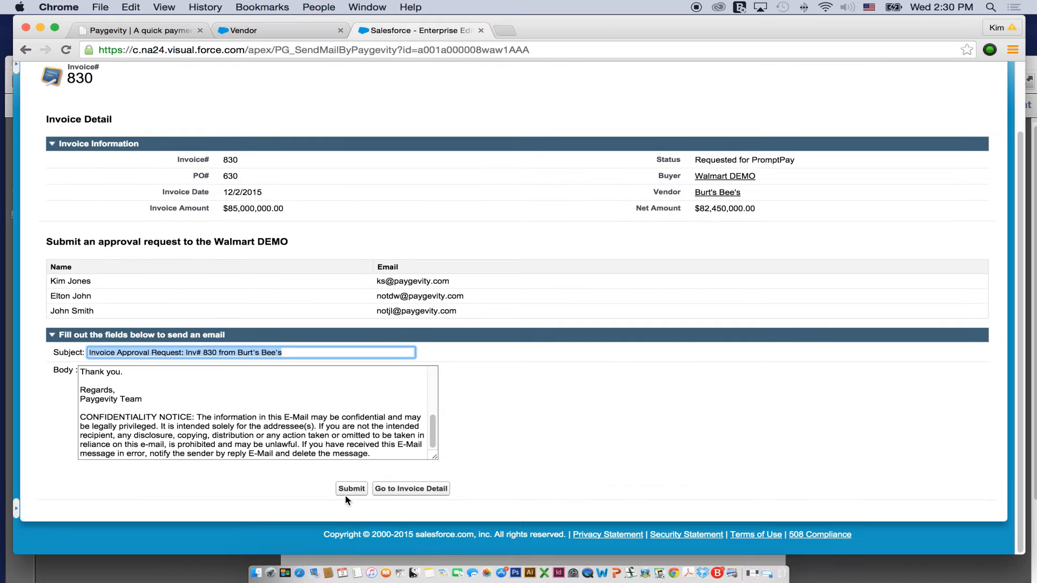
{"action": "left_click", "coordinate": [348, 489]}
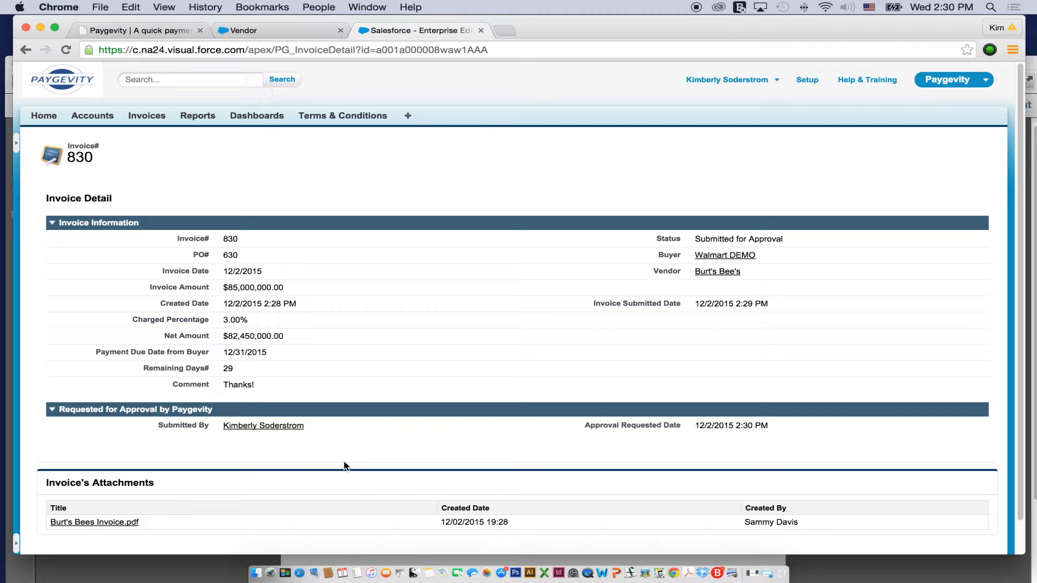
Step: Switch to Safari, log in to the buyer portal as the Walmart approver, and open invoice 830
{"action": "left_click", "coordinate": [299, 575]}
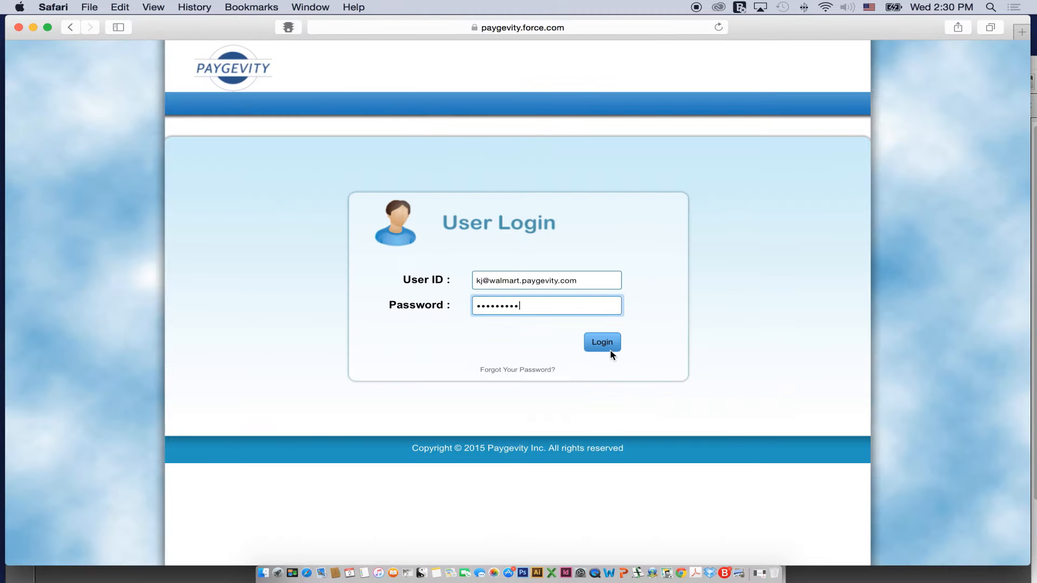
{"action": "left_click", "coordinate": [610, 342]}
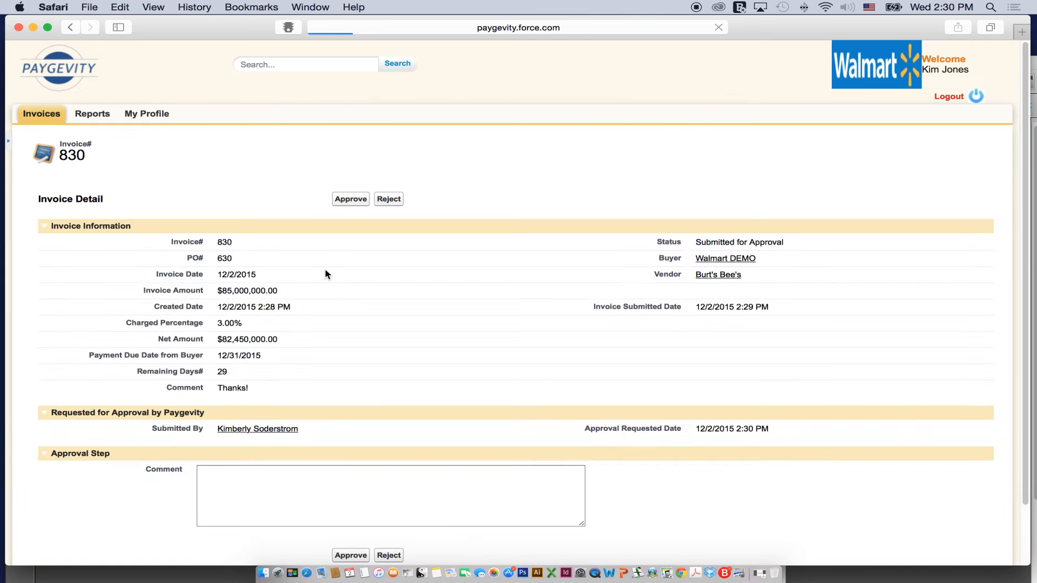
{"action": "scroll", "coordinate": [323, 277], "scroll_direction": "down", "scroll_amount": 3}
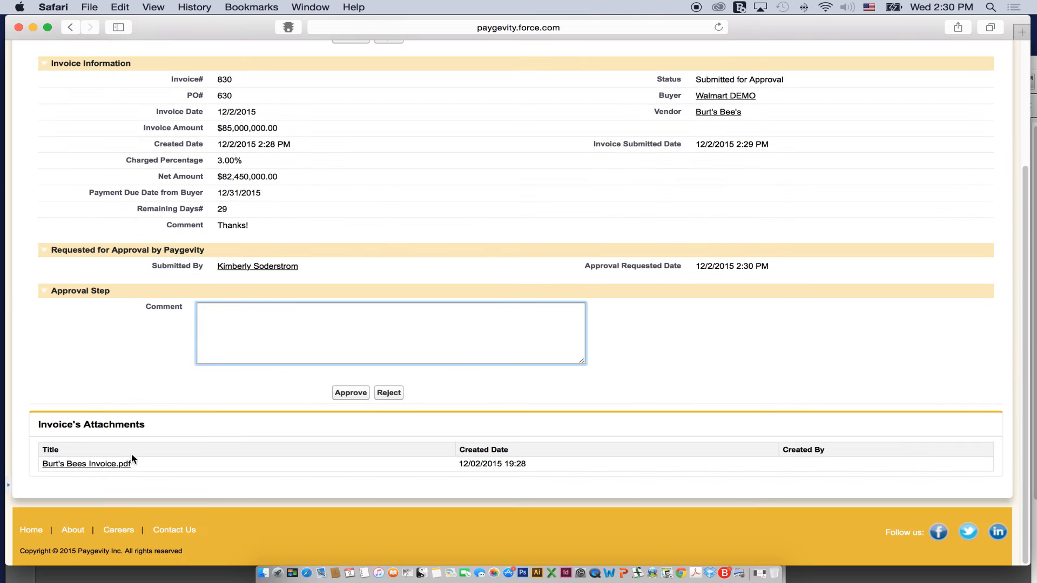
Step: Review the Burt's Bees Invoice.pdf attachment of invoice 830 zoomed out to show the whole invoice, and close it
{"action": "left_click", "coordinate": [114, 466]}
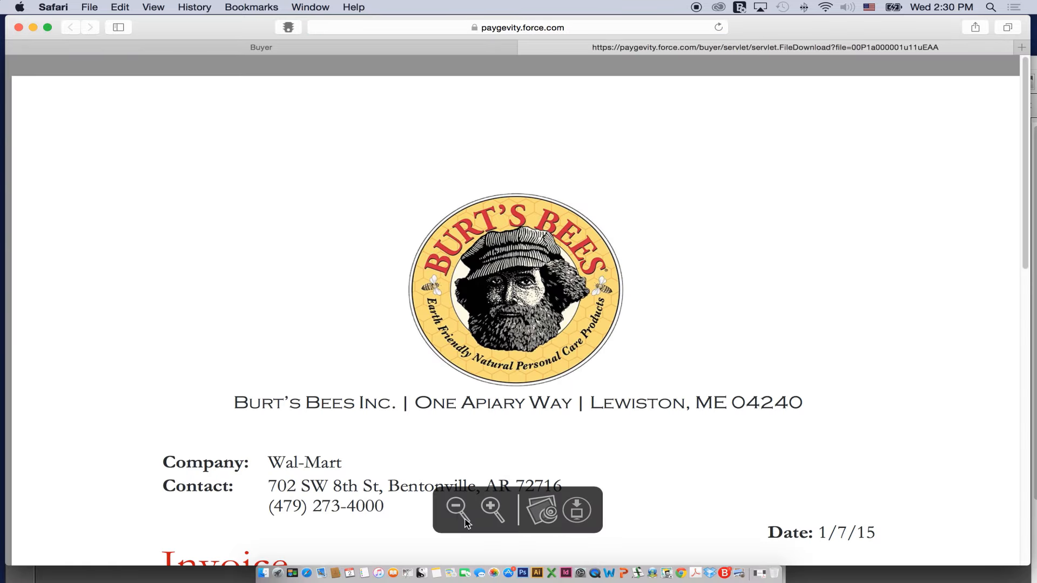
{"action": "left_click", "coordinate": [458, 514]}
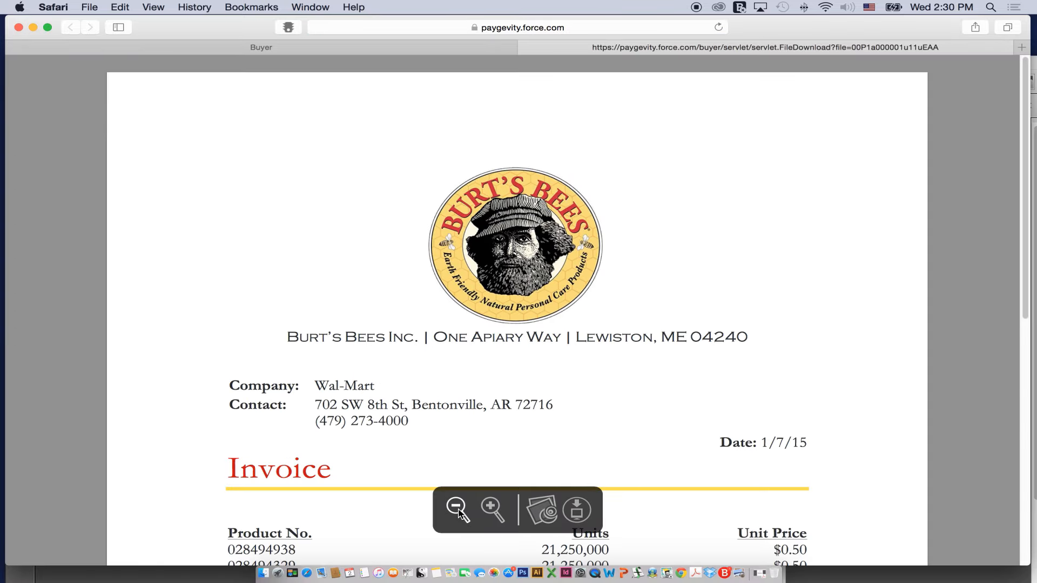
{"action": "left_click", "coordinate": [458, 513]}
{"action": "left_click", "coordinate": [458, 514]}
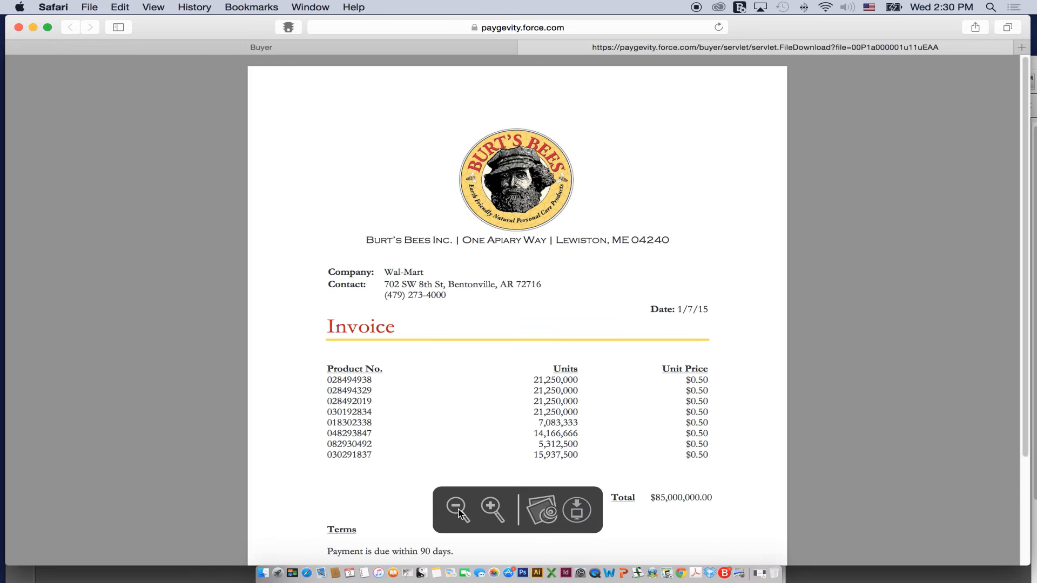
{"action": "left_click", "coordinate": [458, 514]}
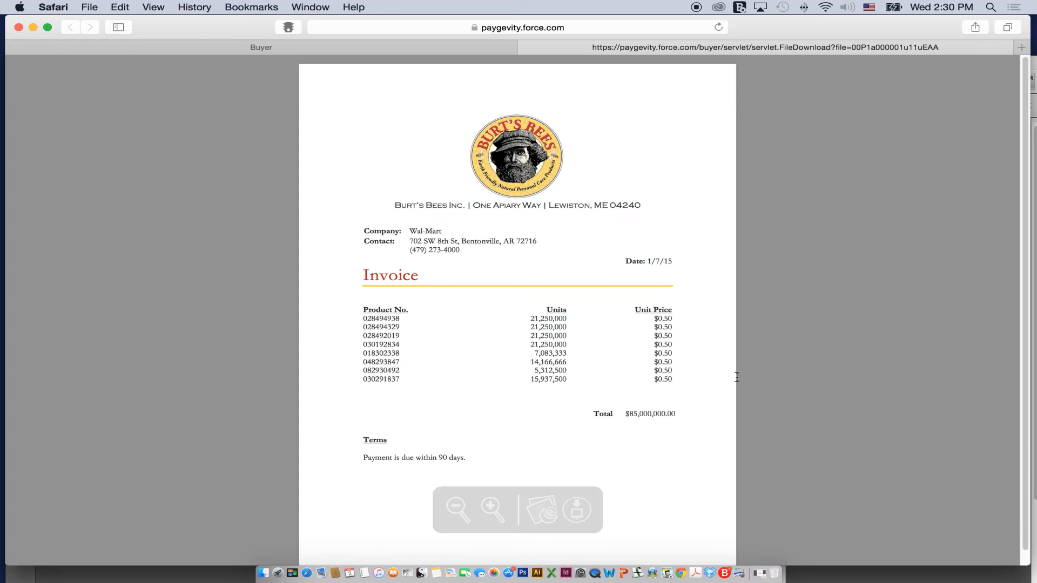
{"action": "left_click", "coordinate": [526, 48]}
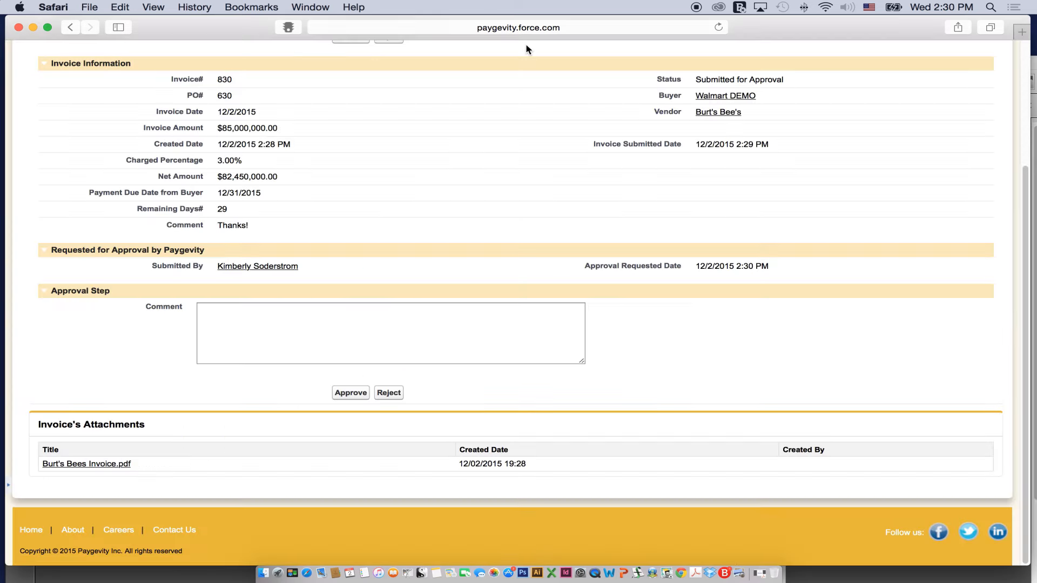
Step: Approve invoice 830 as the buyer without a comment and open the buyer portal's reports and dashboards
{"action": "left_click", "coordinate": [354, 396]}
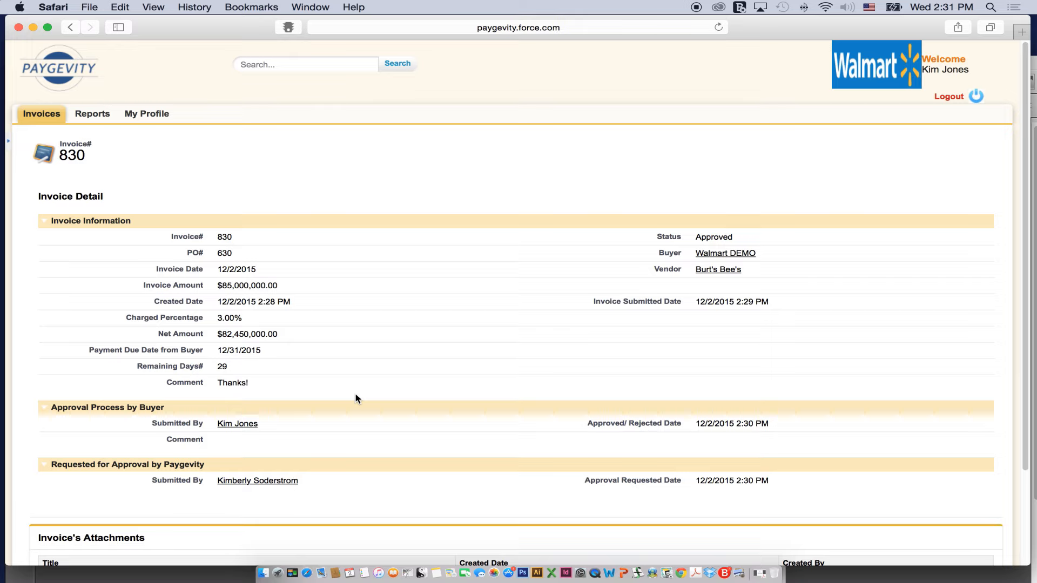
{"action": "left_click", "coordinate": [94, 116]}
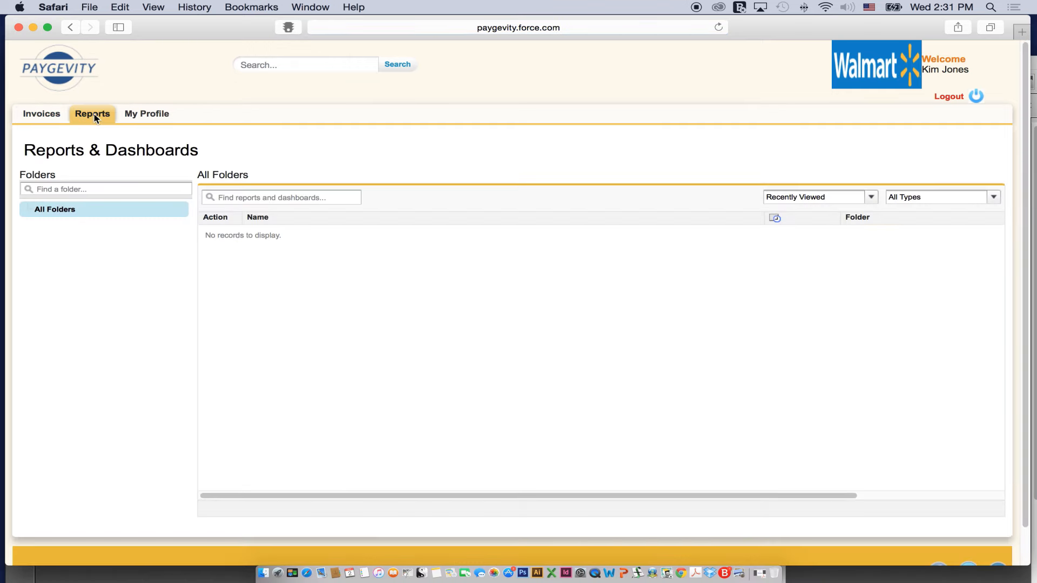
Step: Switch to the Salesforce session in Chrome, list all invoices, and open invoice 840
{"action": "left_click", "coordinate": [34, 24]}
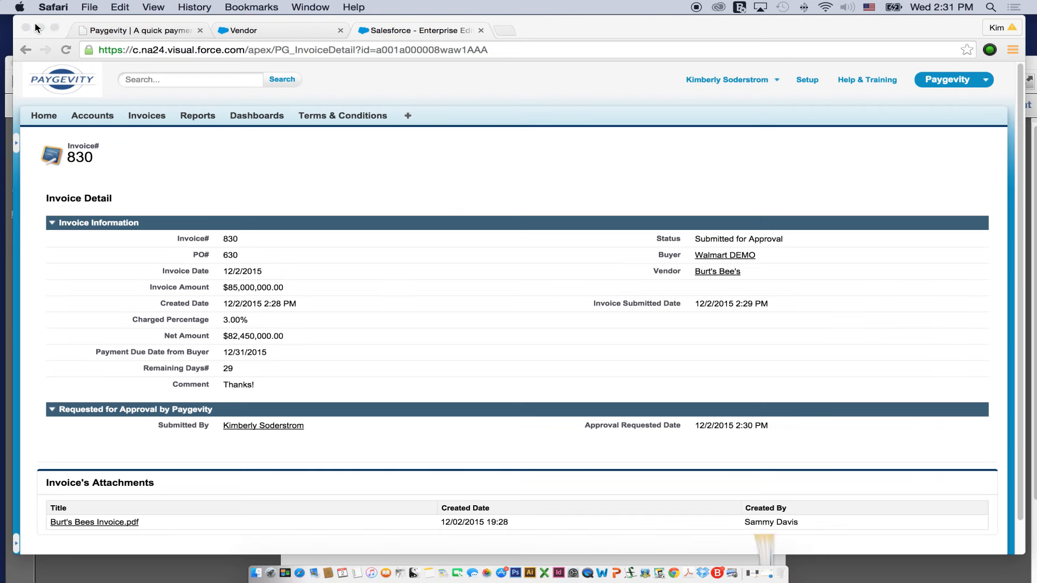
{"action": "left_click", "coordinate": [158, 115]}
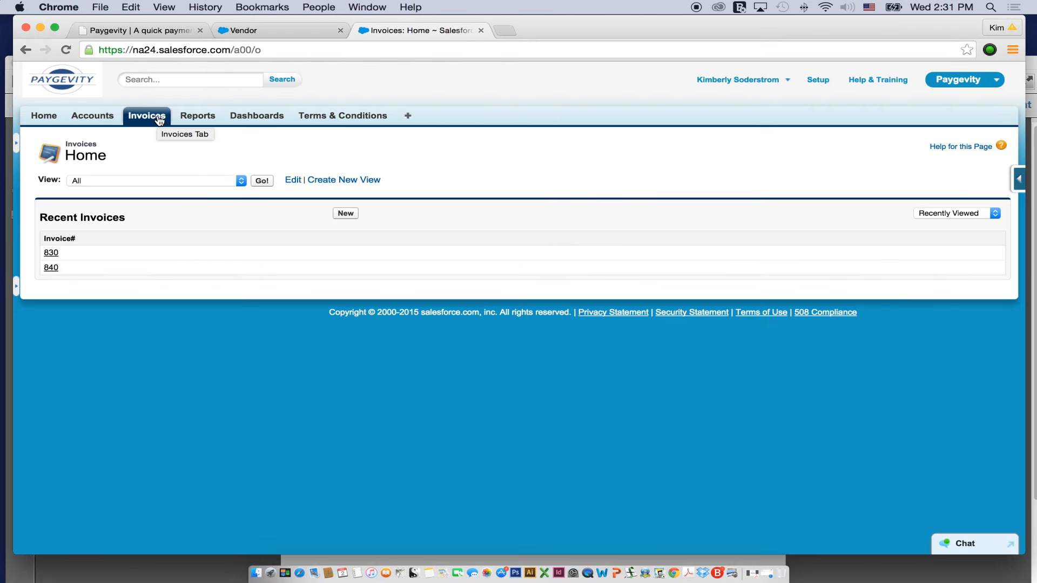
{"action": "left_click", "coordinate": [262, 180]}
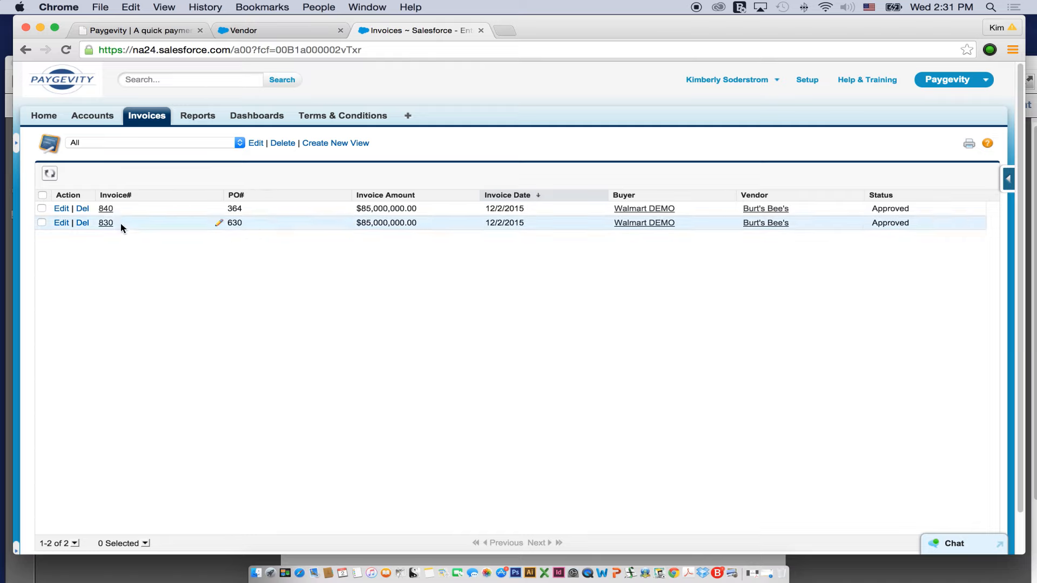
{"action": "left_click", "coordinate": [108, 209]}
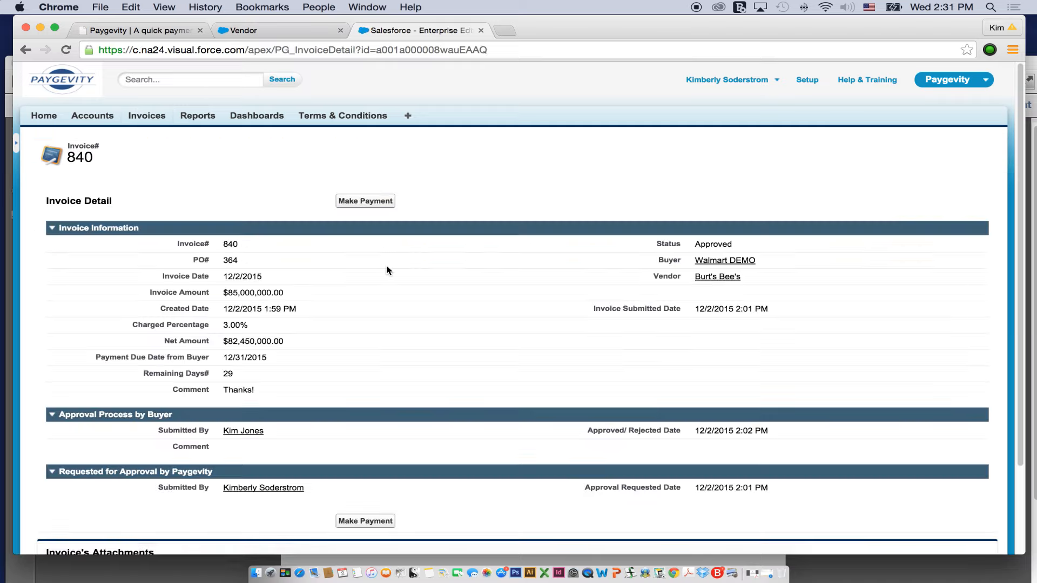
Step: Start a payment for invoice 840 and set the mode of payment to Offline Payment
{"action": "left_click", "coordinate": [380, 204]}
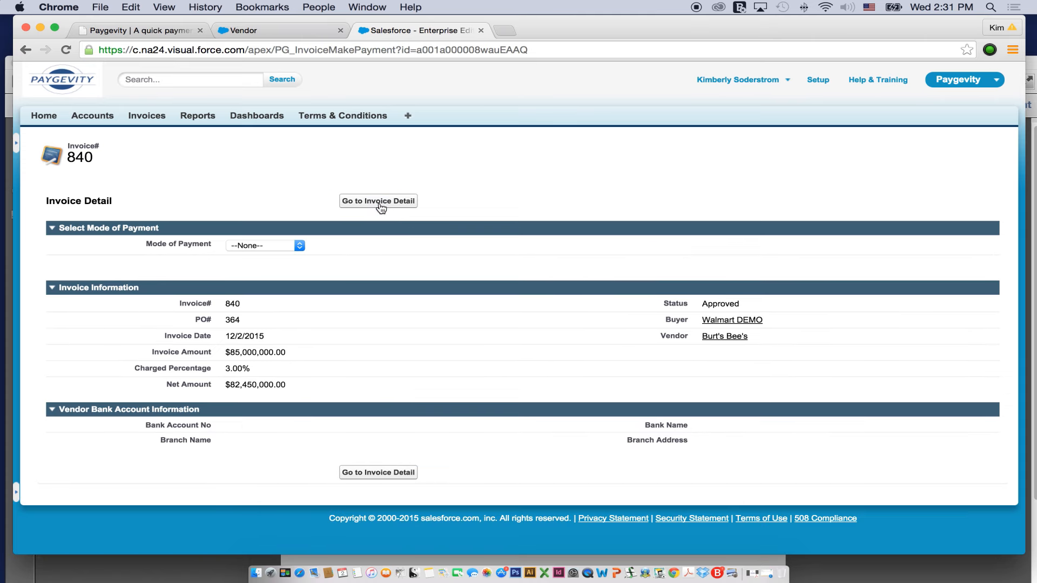
{"action": "left_click", "coordinate": [299, 246]}
{"action": "left_click", "coordinate": [300, 251]}
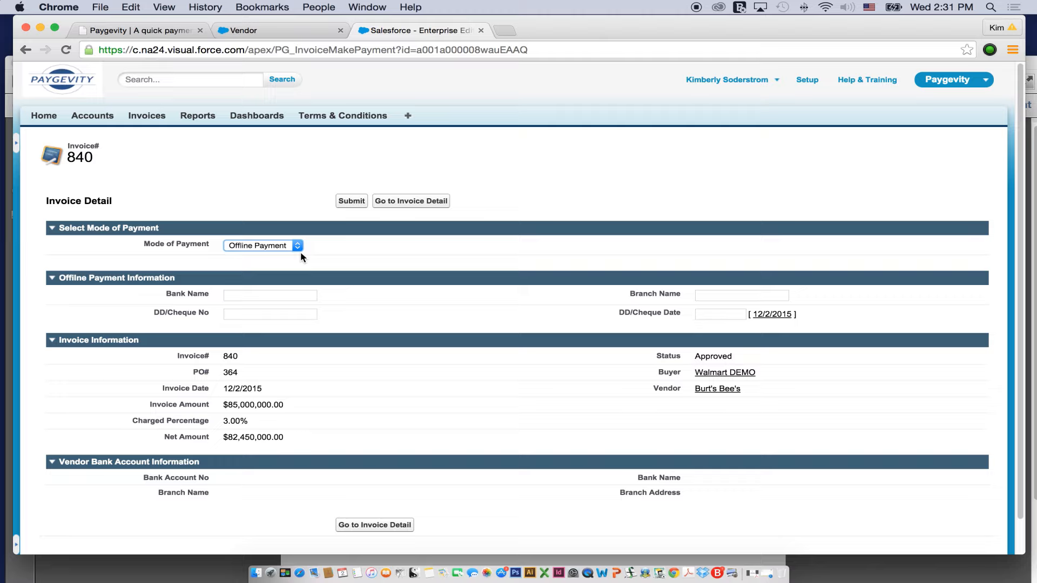
Step: Enter bank name Chase, branch Manhattan, cheque number 428 and cheque date 12/2/2015, and submit the offline payment information
{"action": "left_click", "coordinate": [278, 296]}
{"action": "type", "text": "Cha"}
{"action": "key", "text": "Down"}
{"action": "key", "text": "Return"}
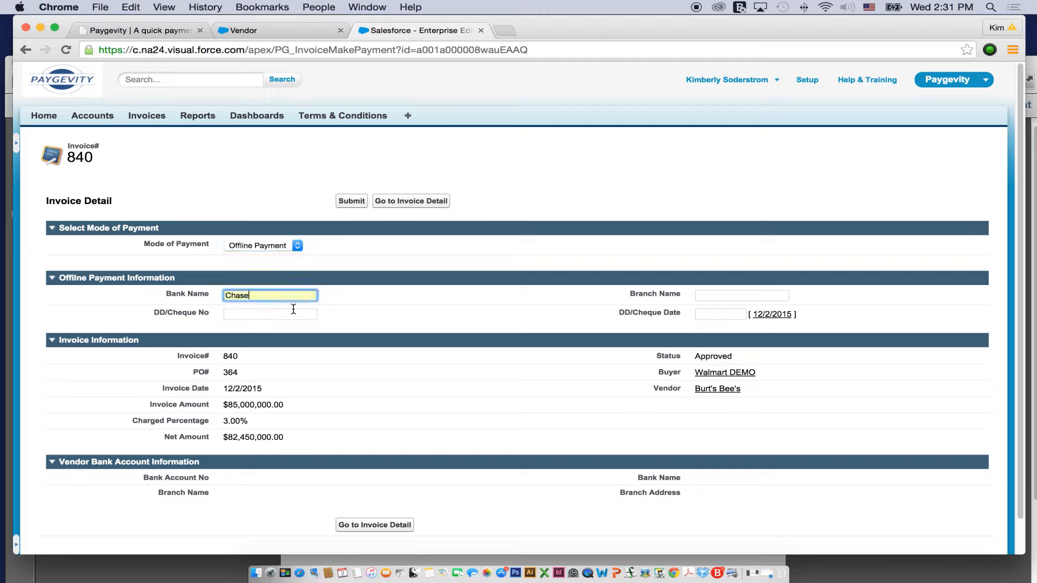
{"action": "left_click", "coordinate": [729, 292]}
{"action": "type", "text": "m"}
{"action": "key", "text": "Down"}
{"action": "key", "text": "Return"}
{"action": "left_click", "coordinate": [261, 314]}
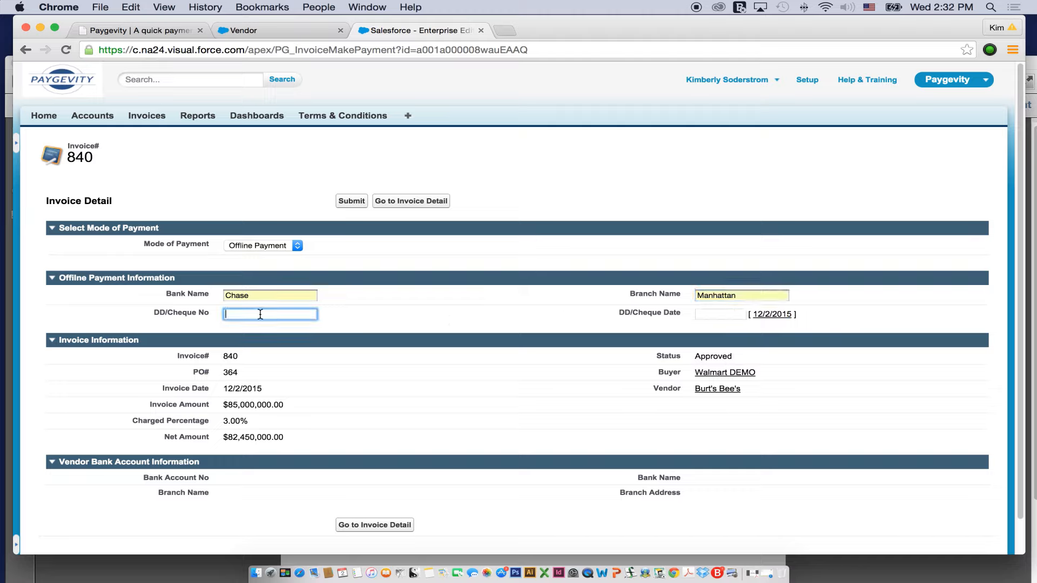
{"action": "type", "text": "428"}
{"action": "left_click", "coordinate": [718, 315]}
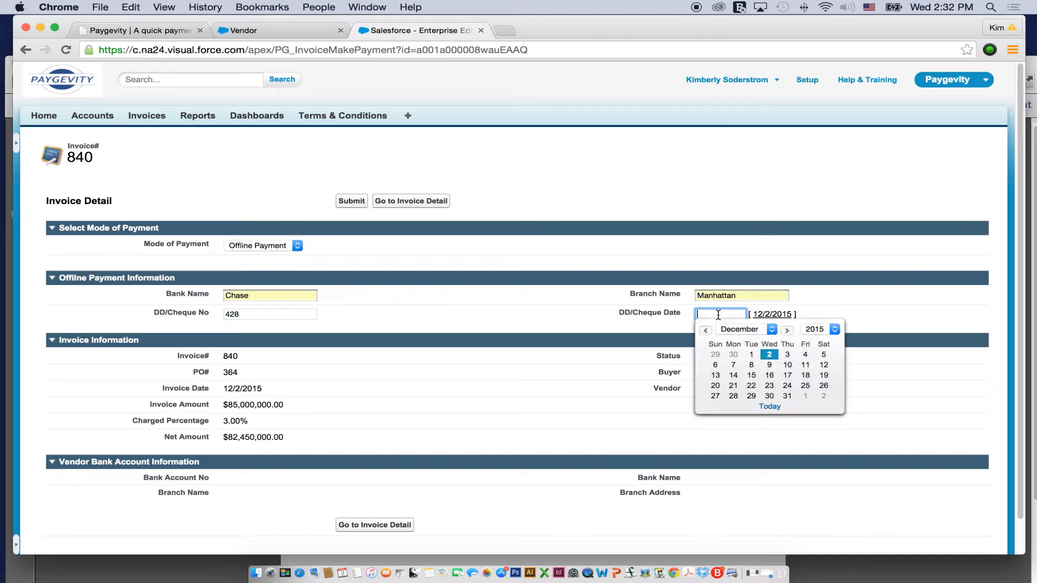
{"action": "left_click", "coordinate": [771, 352]}
{"action": "left_click", "coordinate": [350, 202]}
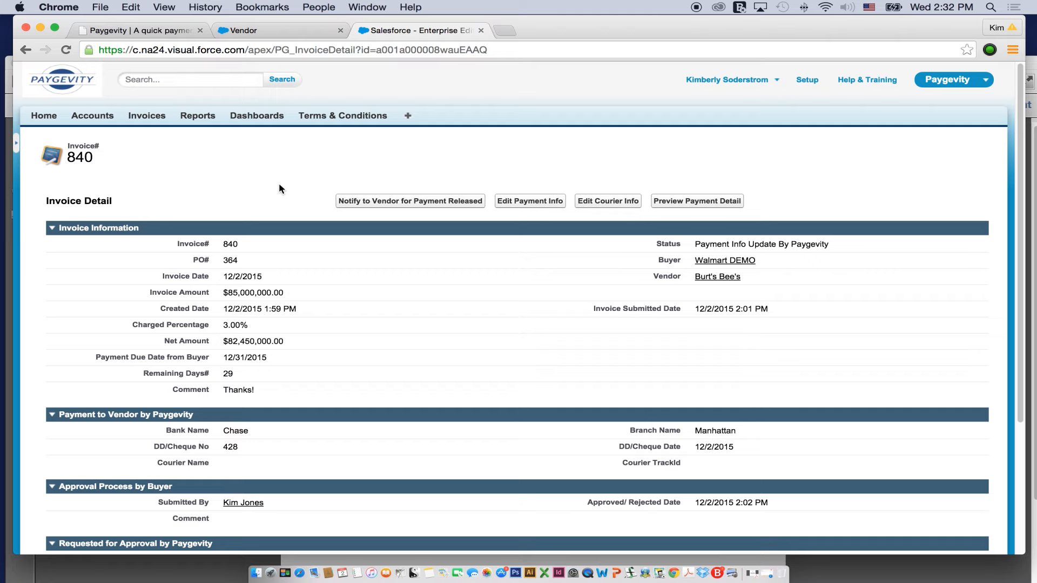
Step: Notify the vendor that payment for invoice 840 is released by sending the prepared email
{"action": "left_click", "coordinate": [398, 203]}
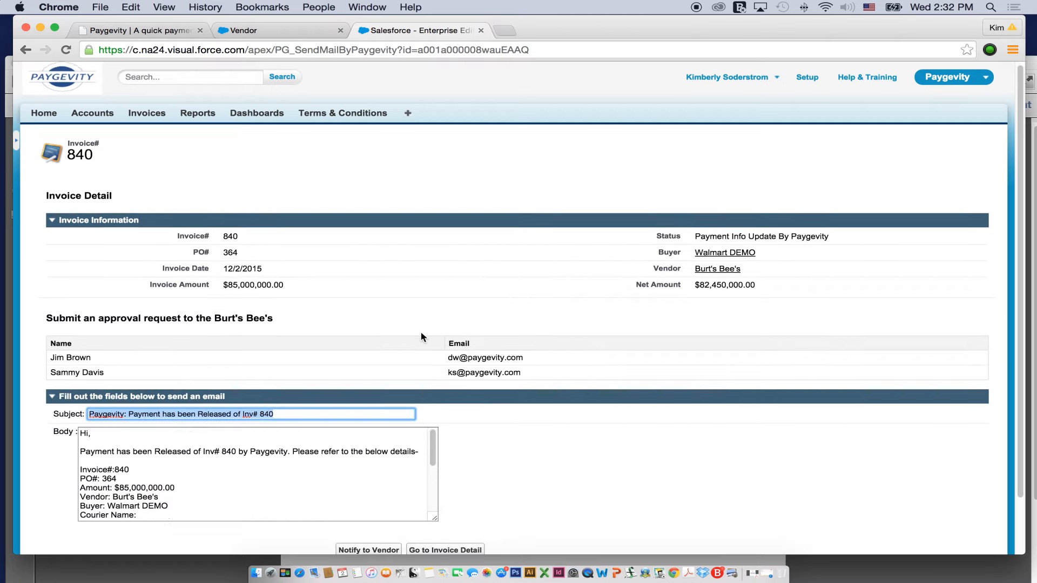
{"action": "scroll", "coordinate": [421, 334], "scroll_direction": "down", "scroll_amount": 3}
{"action": "left_click", "coordinate": [379, 490]}
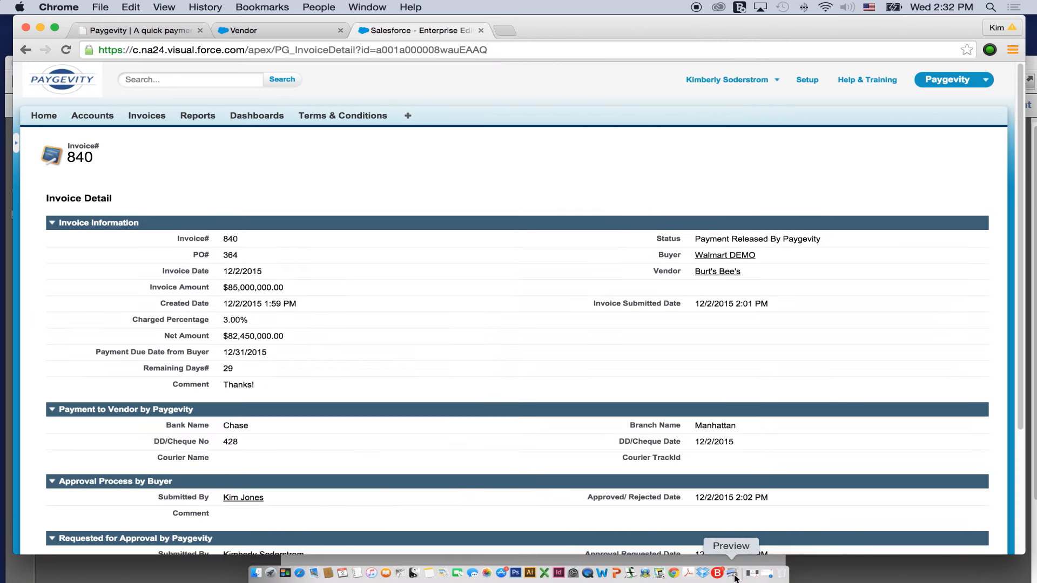
Step: Switch to Preview and present The Paygevity Platform document as a full-screen slideshow
{"action": "left_click", "coordinate": [734, 575]}
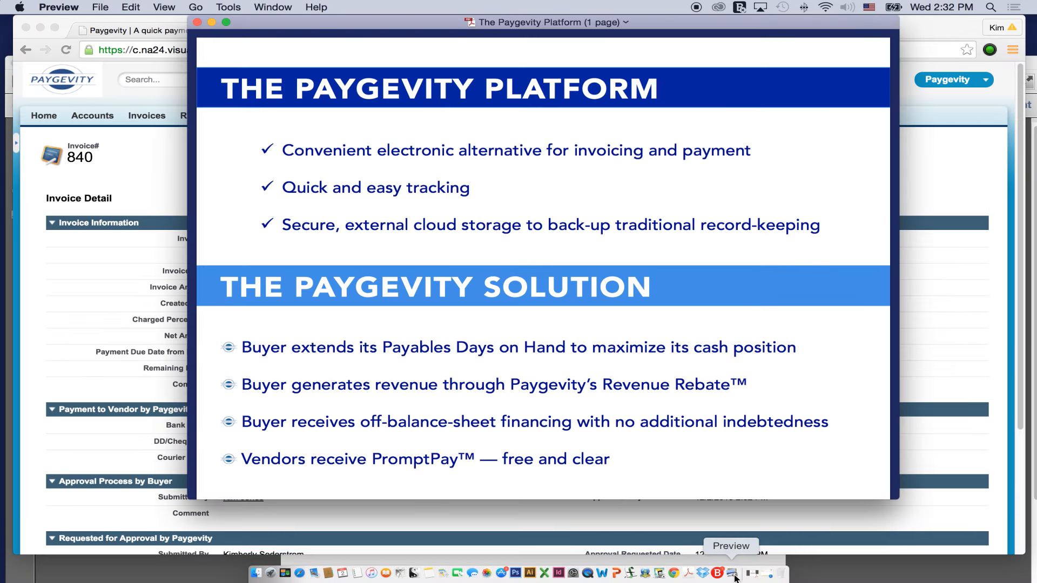
{"action": "key", "text": "shift+super+f"}
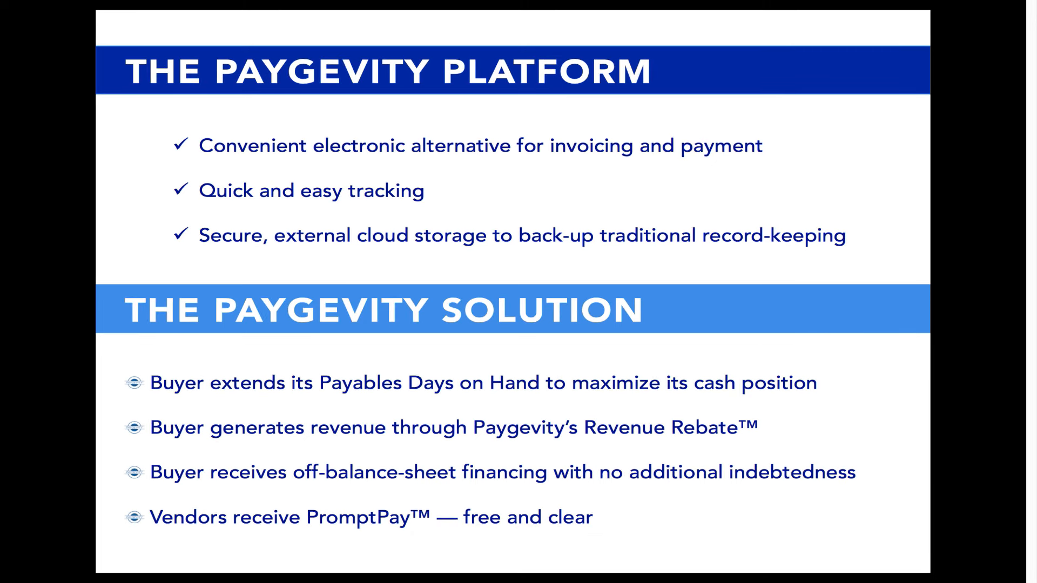
{"action": "key", "text": "space"}
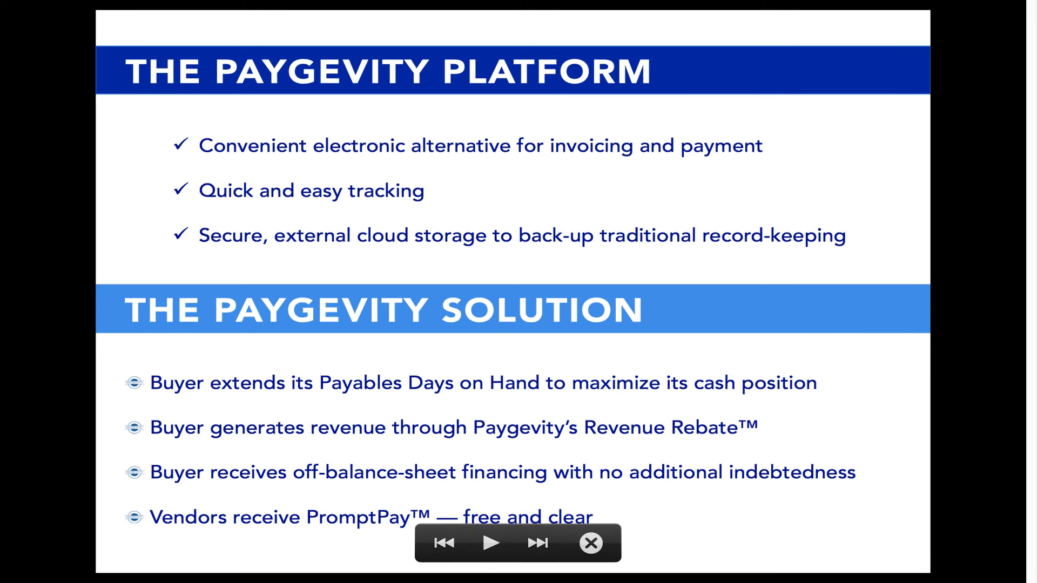